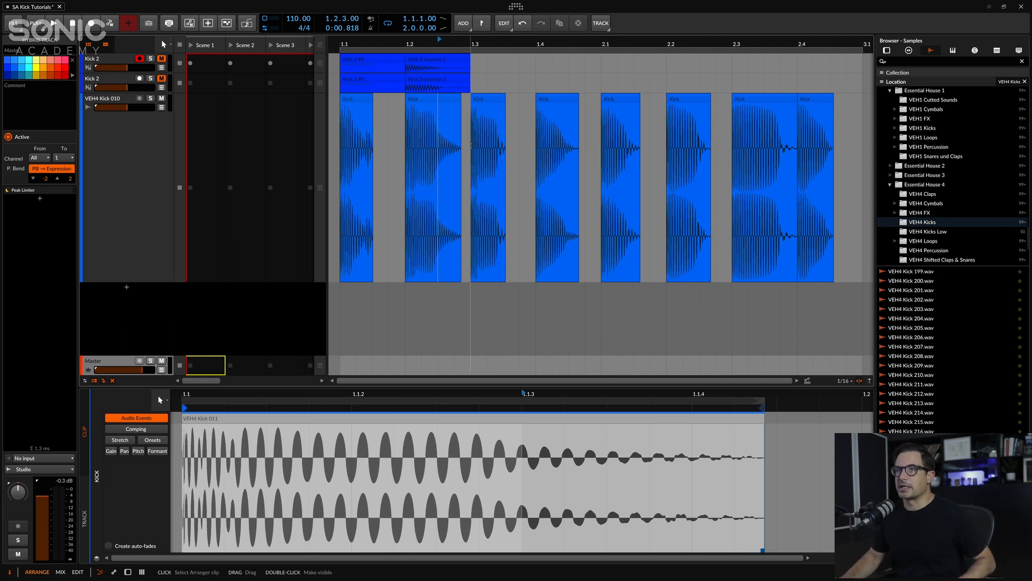
Colour the first three kick clips on the VEH4 Kick 010 track light orange, red and dark orange, in that order.
left_click(348, 103)
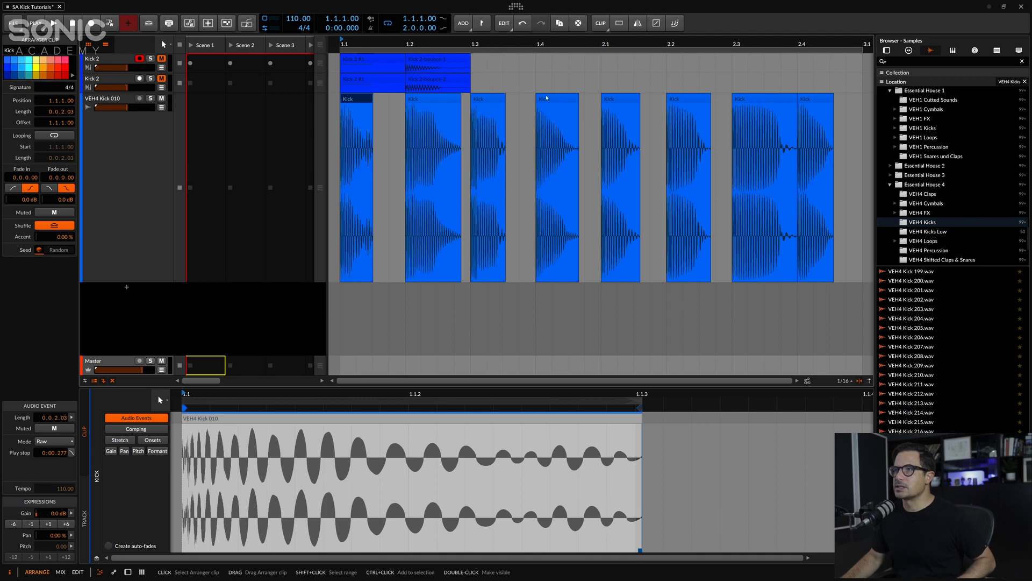
left_click(43, 68)
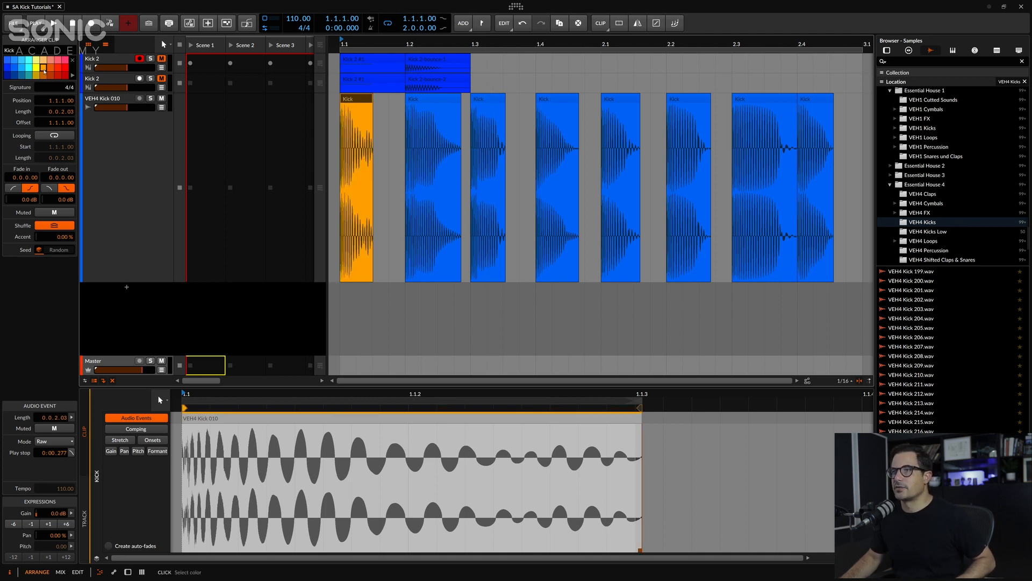
left_click(425, 100)
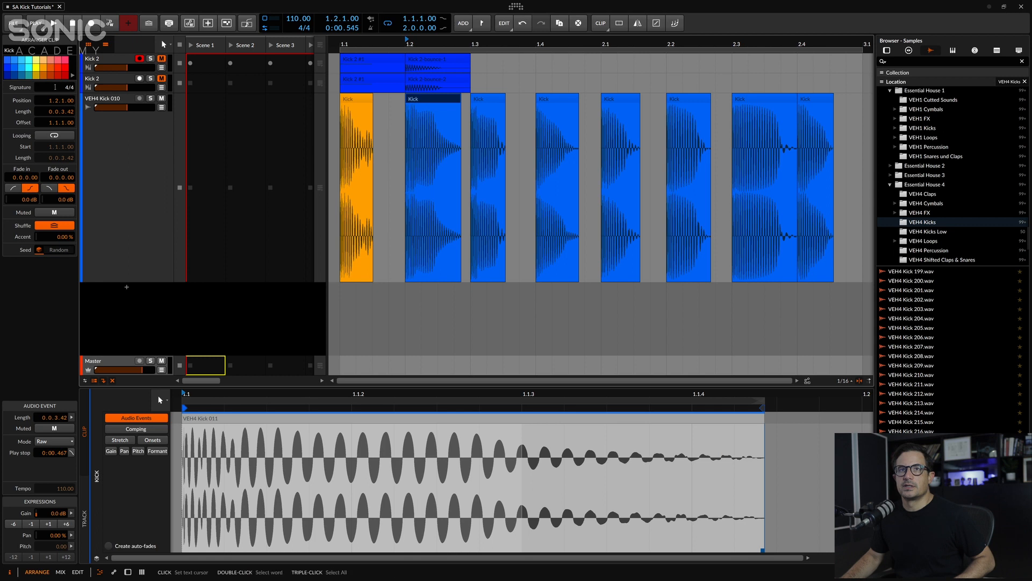
left_click(64, 70)
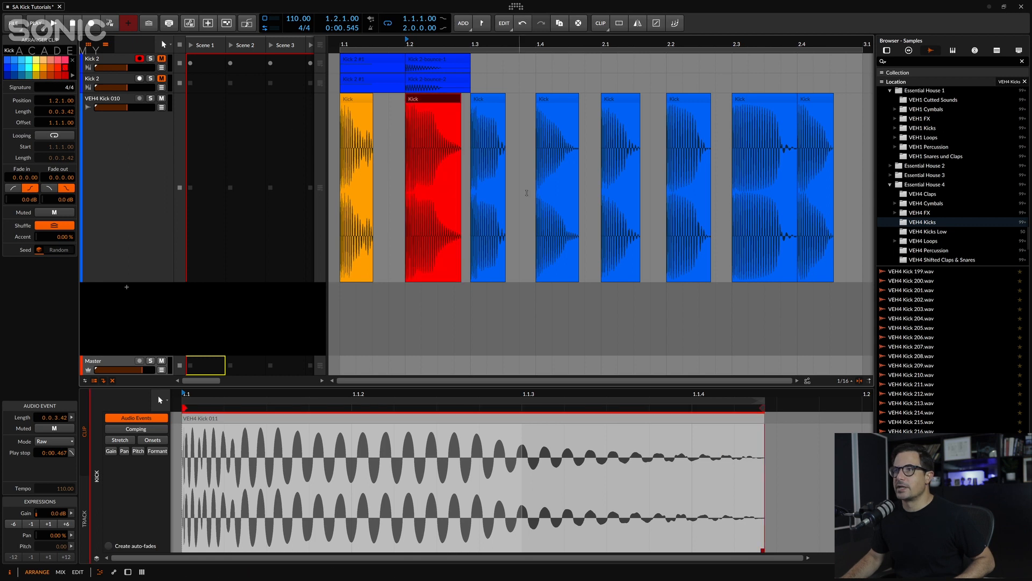
left_click(484, 99)
left_click(55, 70)
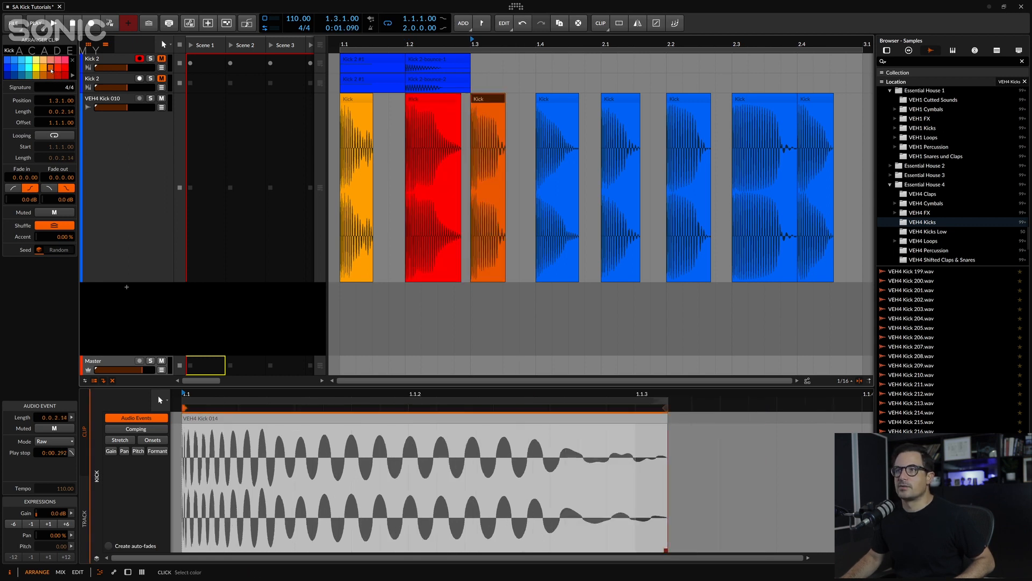
Colour the kick clips at 1.4 and 2.1 teal.
left_click(555, 100)
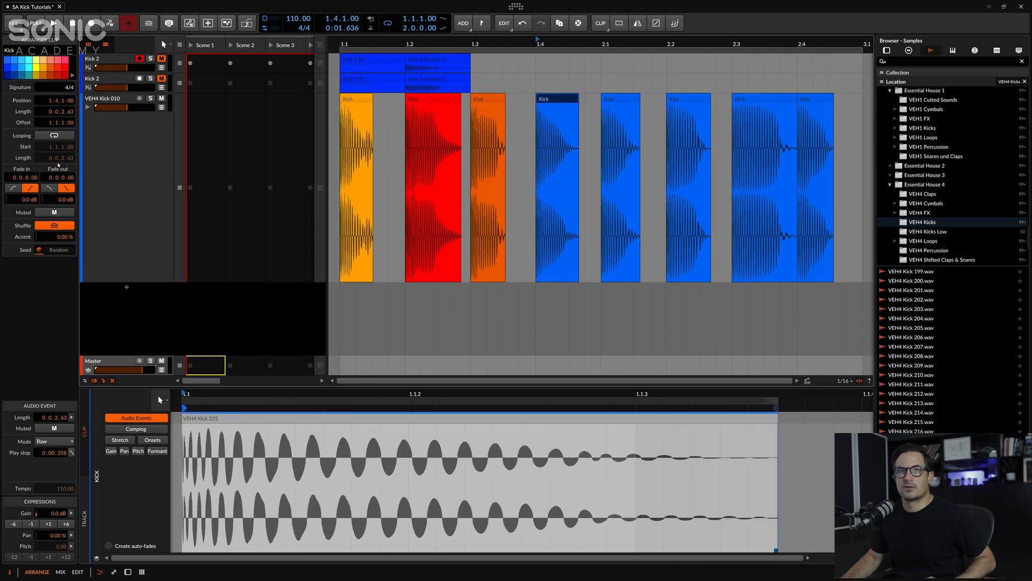
left_click(29, 76)
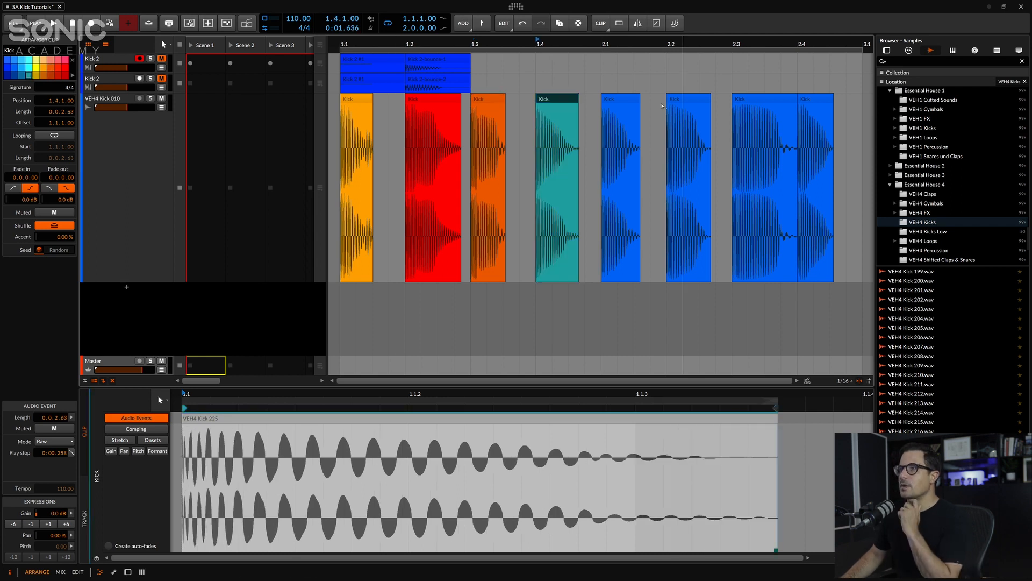
left_click(626, 96)
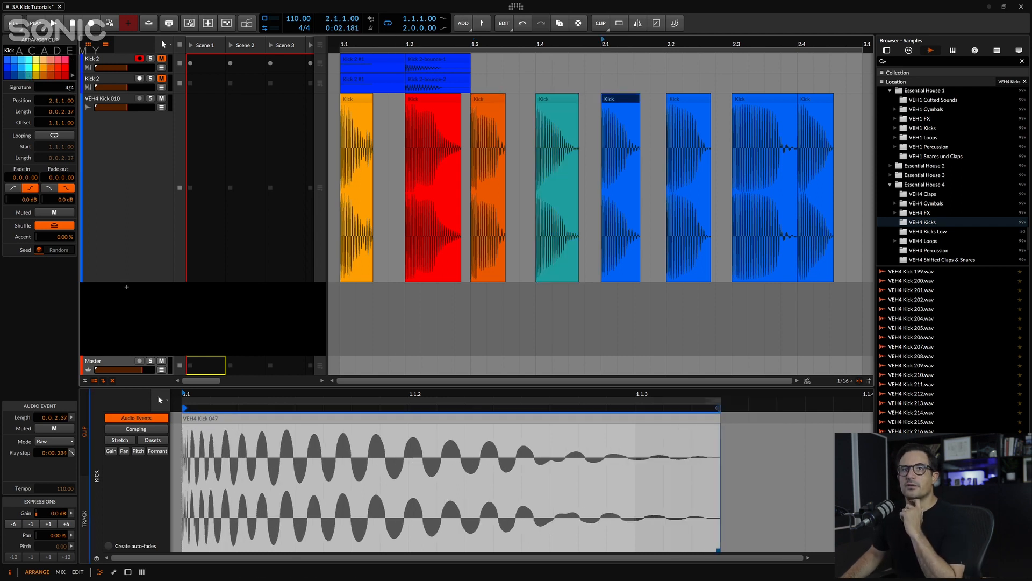
left_click(26, 76)
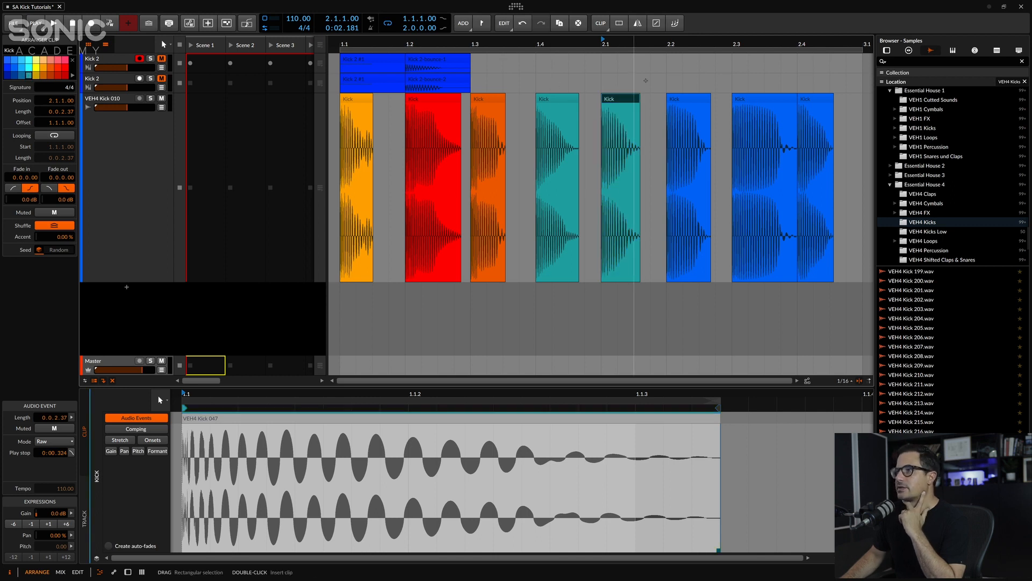
Colour the last three kick clips yellow at 2.2, red at 2.3 and teal at 2.4.
left_click(685, 96)
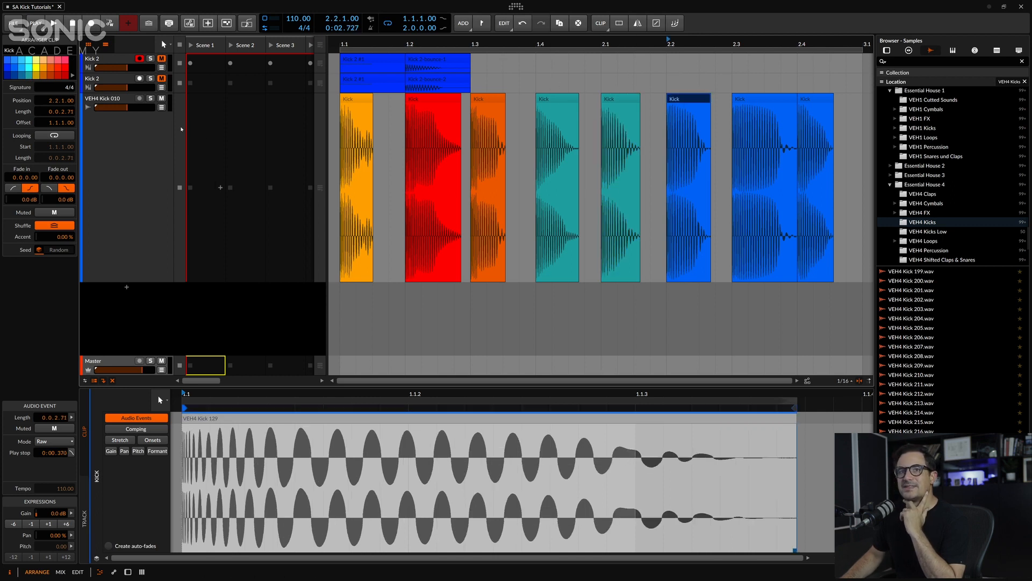
left_click(36, 67)
left_click(762, 118)
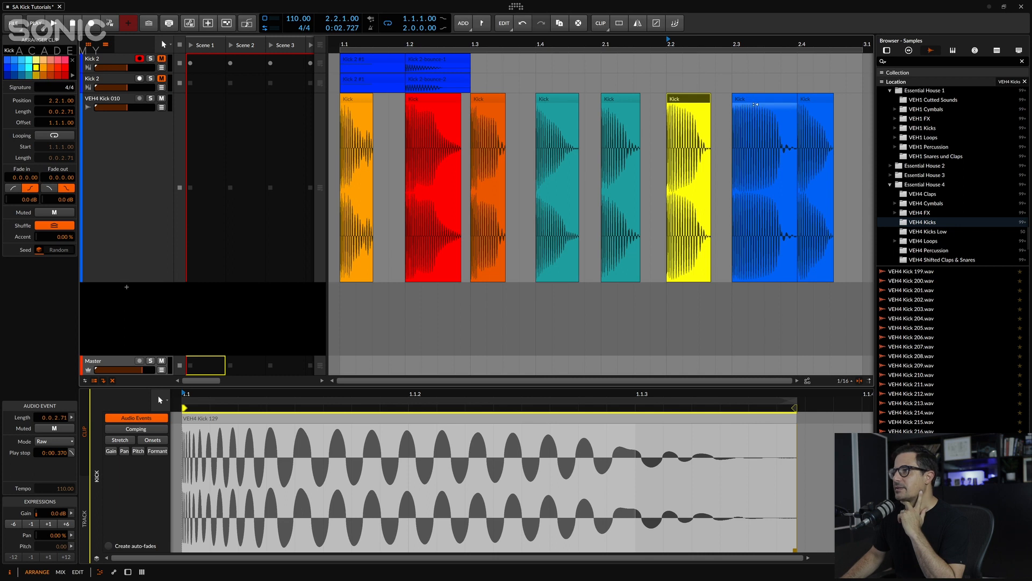
left_click(65, 60)
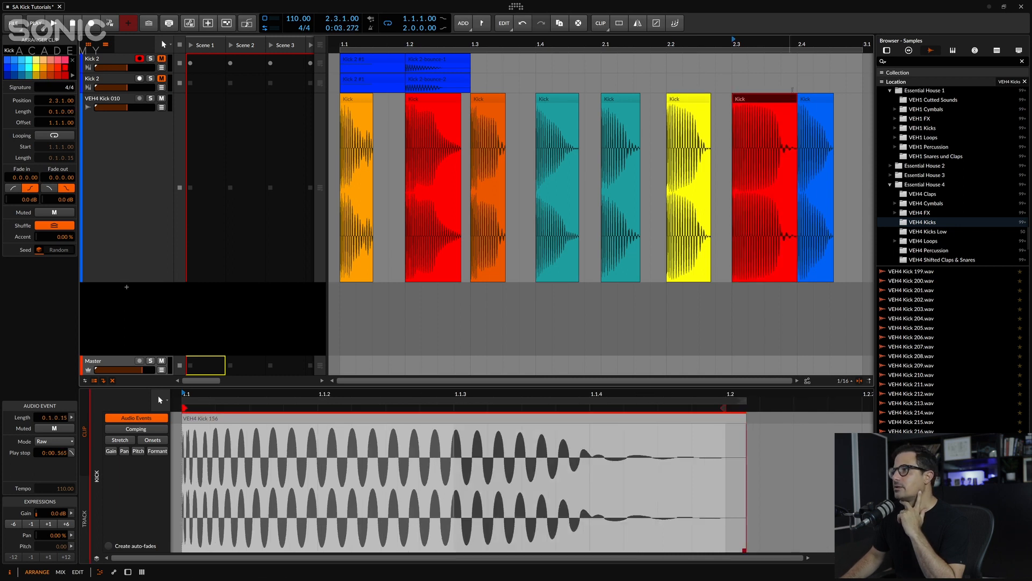
left_click(815, 118)
left_click(21, 67)
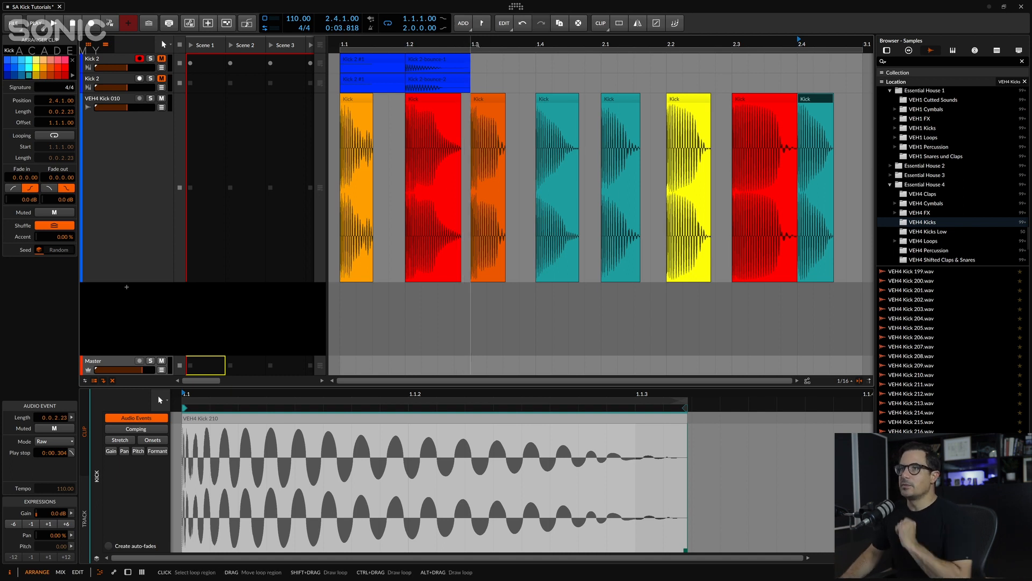
Mark the body and tail of the red kick at 1.2 as a time range from 1.2.1.77 to 1.2.4.35.
left_click(438, 50)
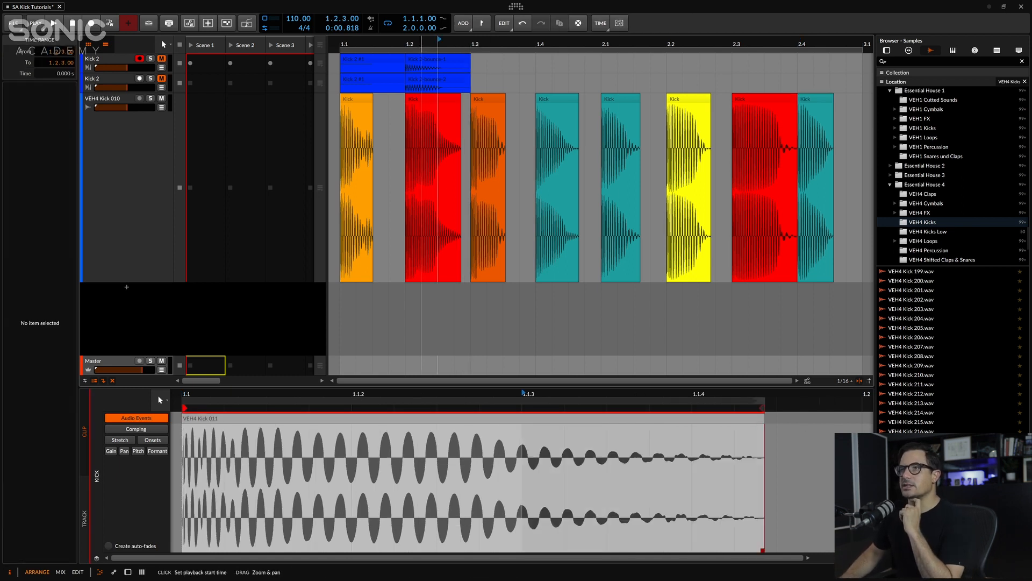
scroll(424, 215, "up", 4)
left_click_drag(412, 215, 474, 215)
left_click_drag(560, 216, 413, 223)
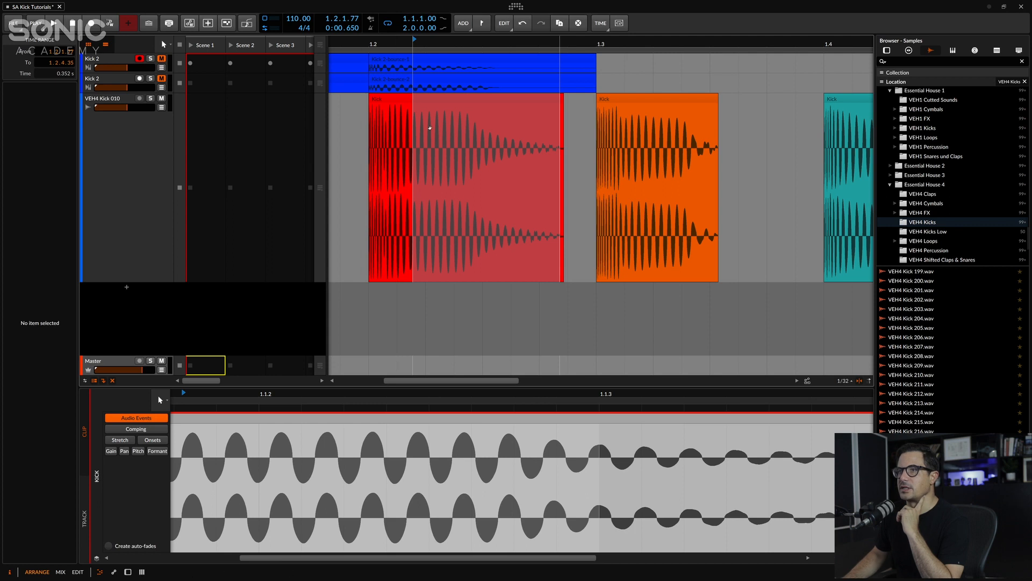
left_click_drag(494, 44, 365, 56)
Mark the body of the orange kick at 1.3 as a time range from 1.3.1.50 to 1.3.2.81.
left_click(473, 123)
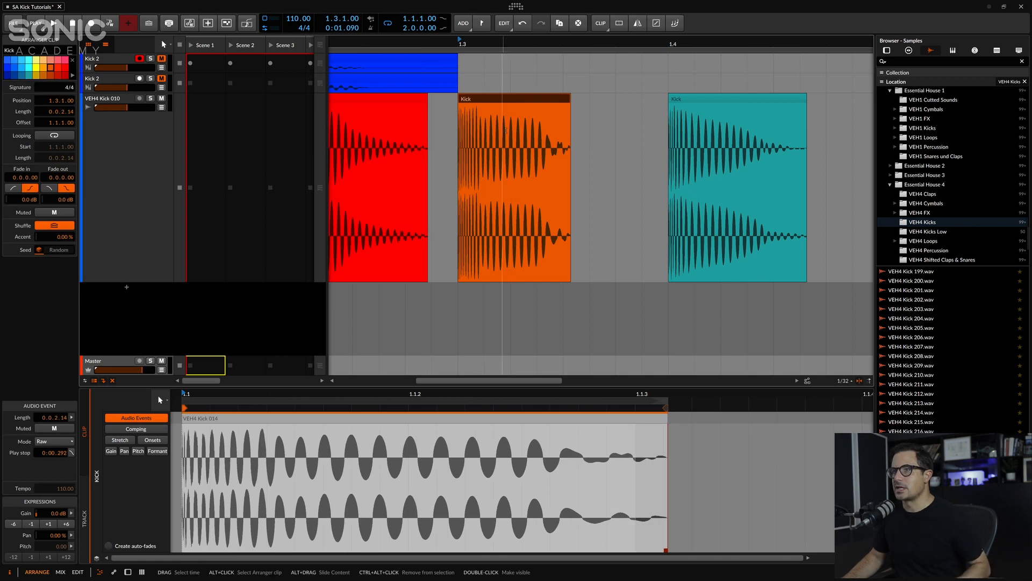
left_click_drag(553, 152, 484, 152)
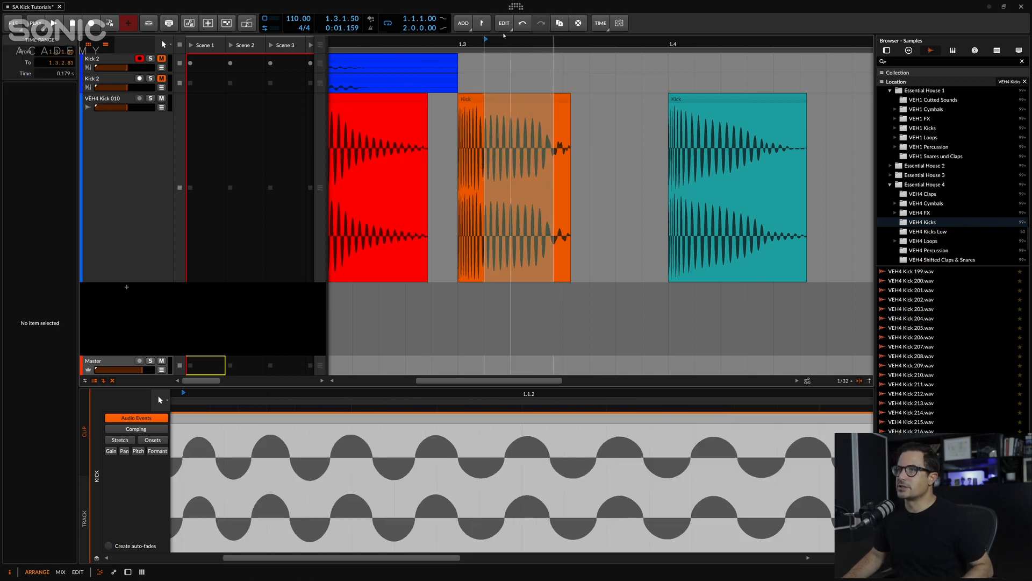
left_click_drag(503, 41, 506, 24)
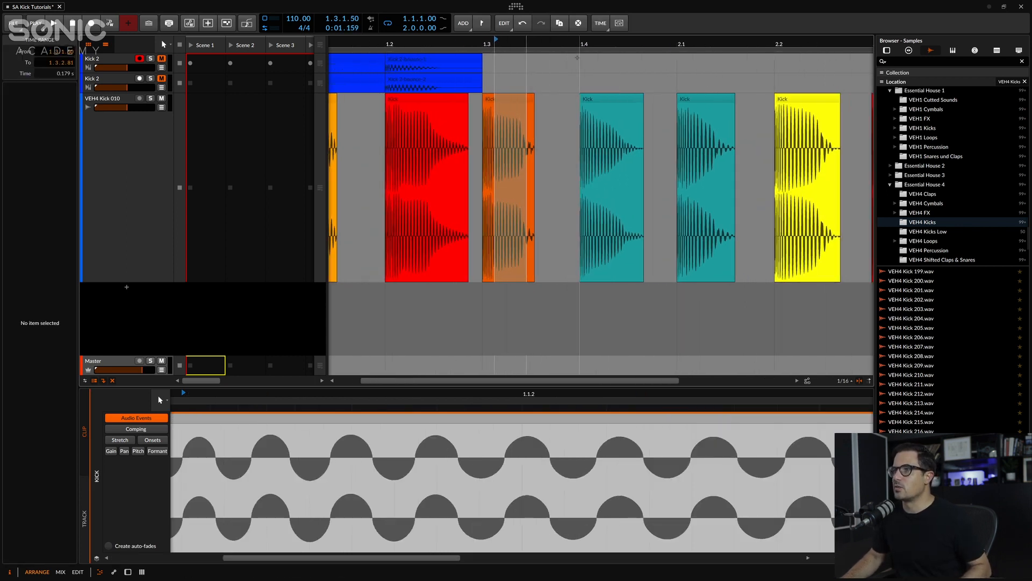
Examine the waveform of the red kick at 2.3 up close.
left_click_drag(589, 41, 533, 21)
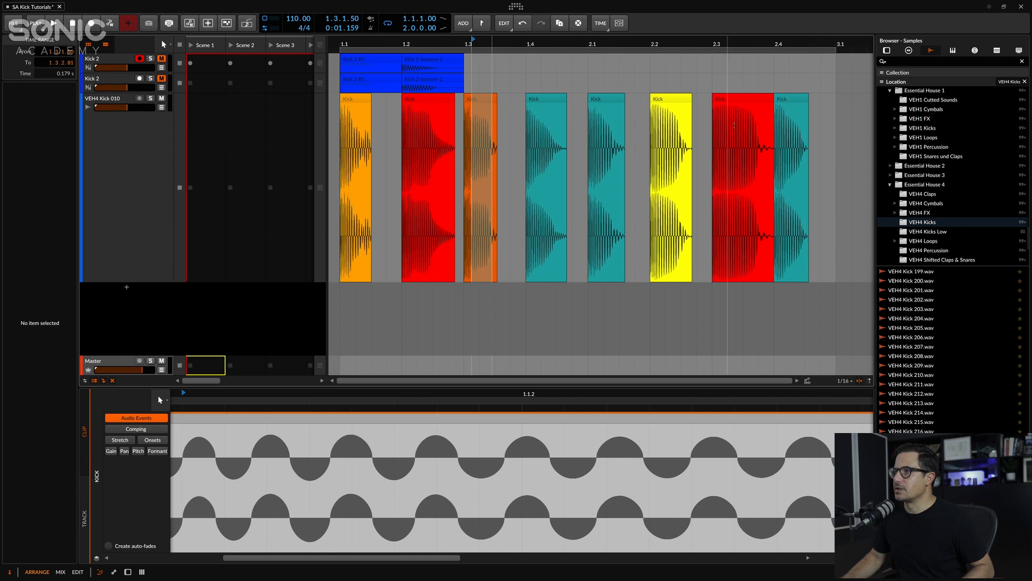
left_click_drag(743, 45, 679, 162)
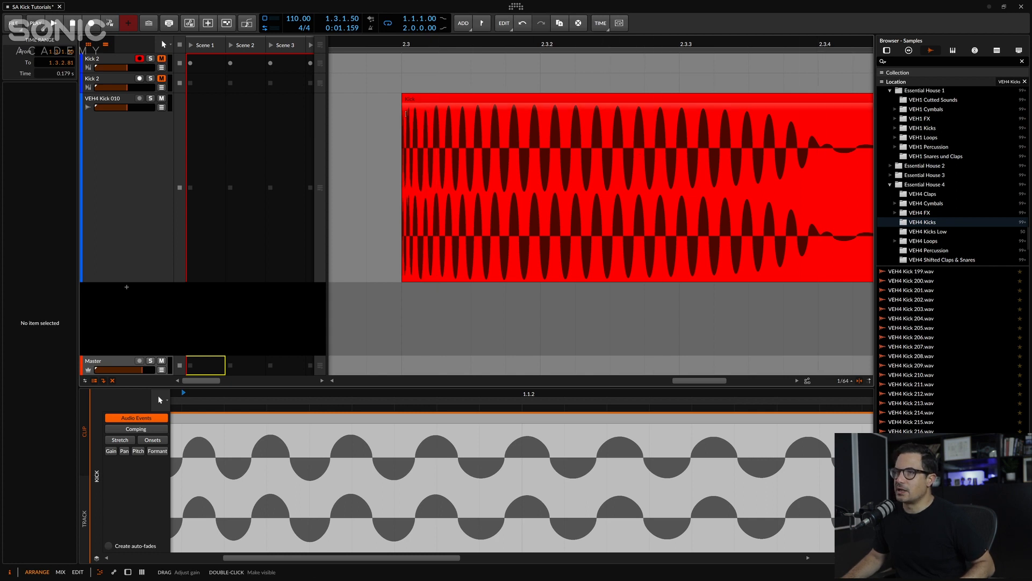
left_click_drag(472, 45, 631, 6)
Play the kick sequence from 1.1.1.00 and stop playback after the last kick.
left_click(341, 46)
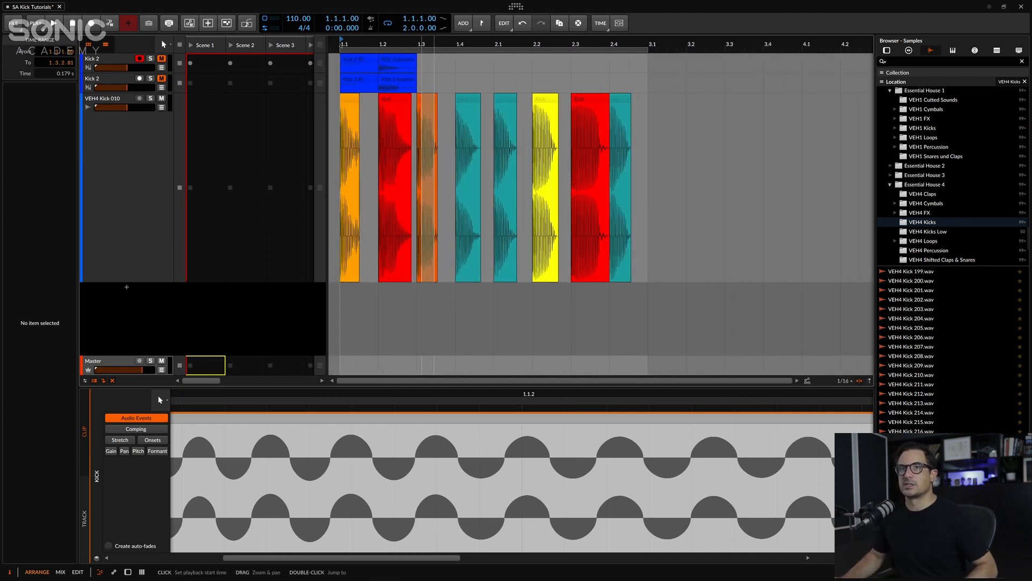
key("space")
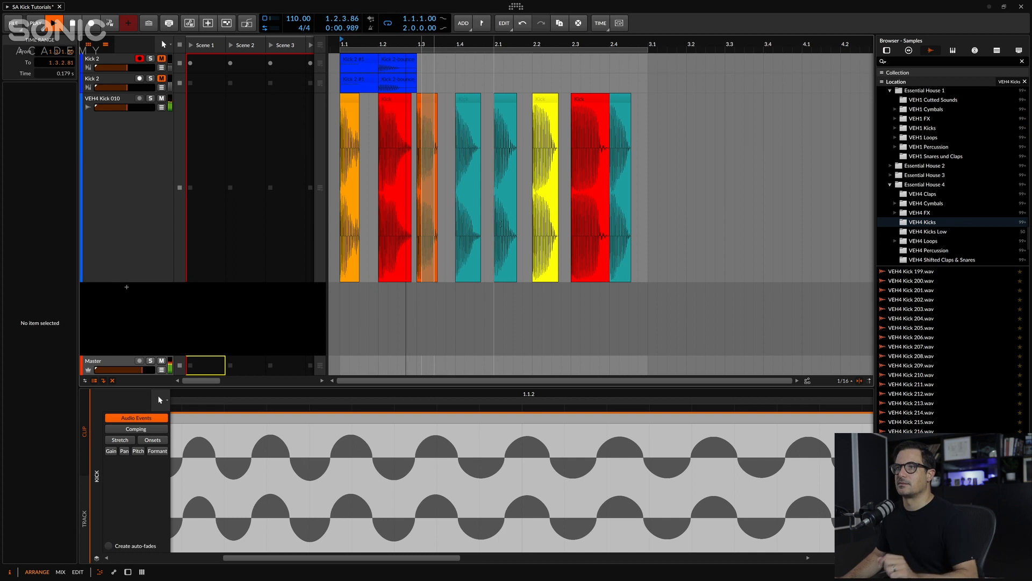
left_click(446, 93)
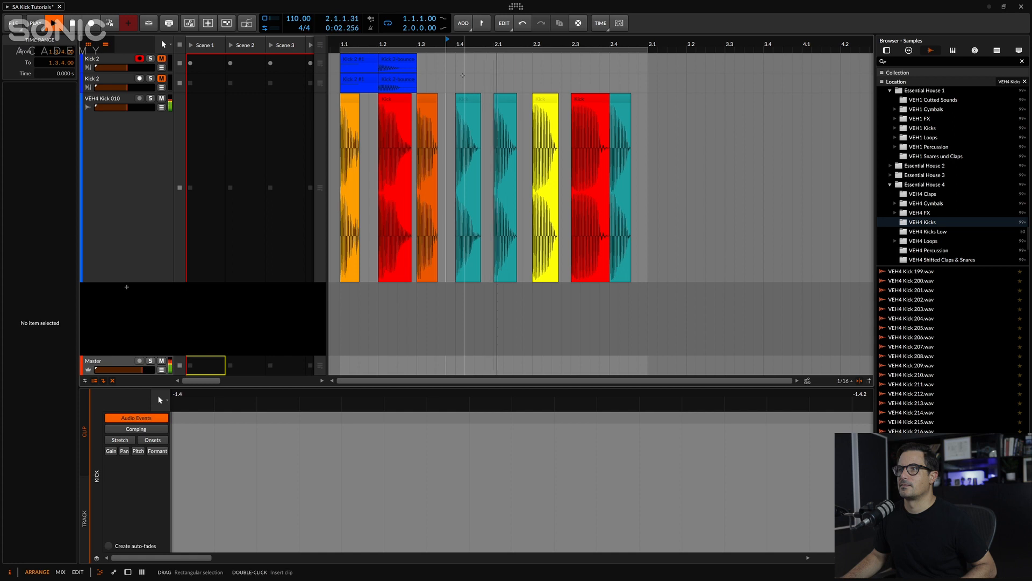
key("space")
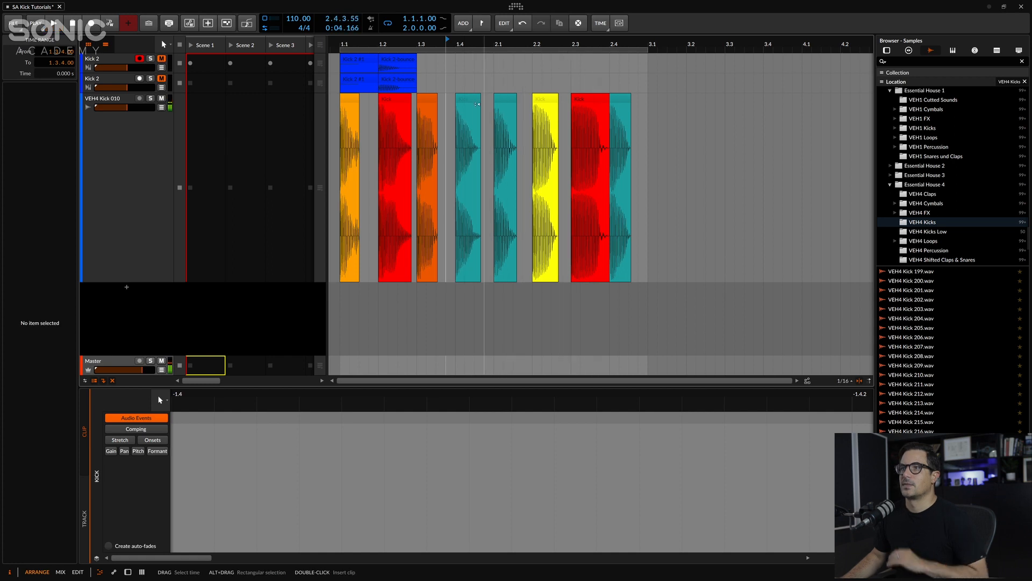
Recolour the kick clip at 1.3 yellow.
left_click(433, 101)
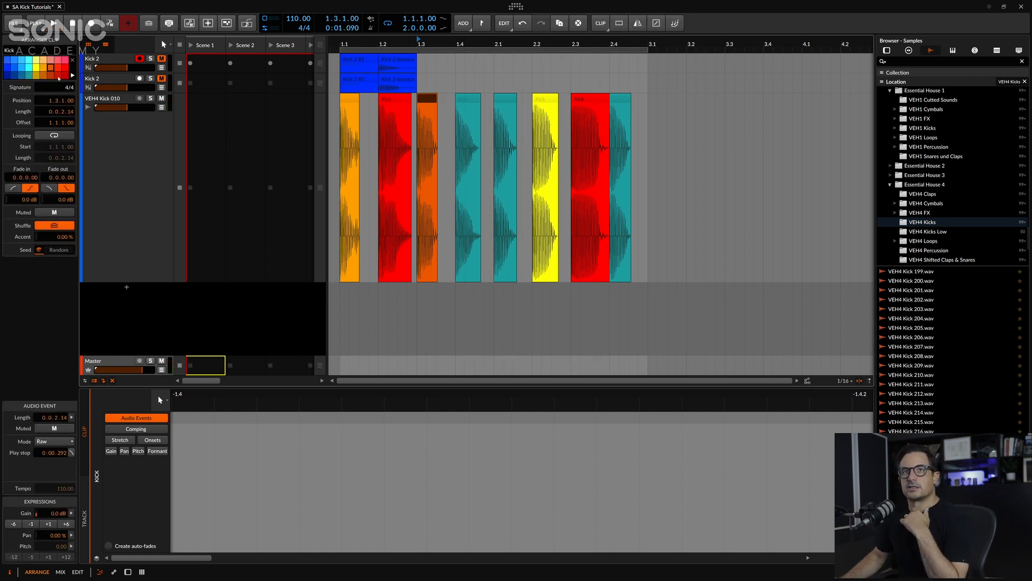
left_click(36, 69)
Mark the opening portion of the yellow kick at 1.3 as a time range from 1.3.1.00 to 1.3.1.50.
left_click(436, 44)
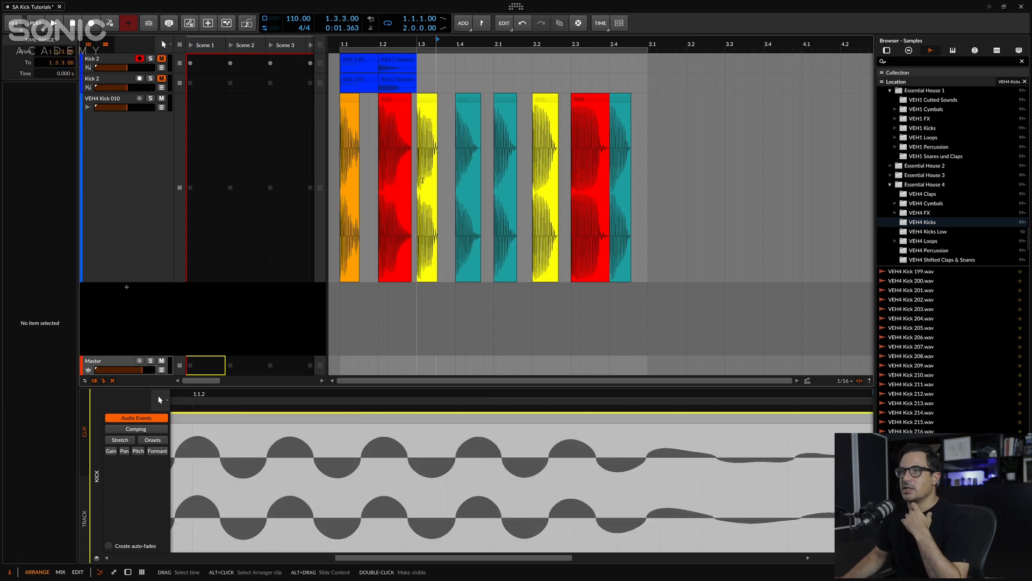
left_click_drag(436, 45, 488, 152)
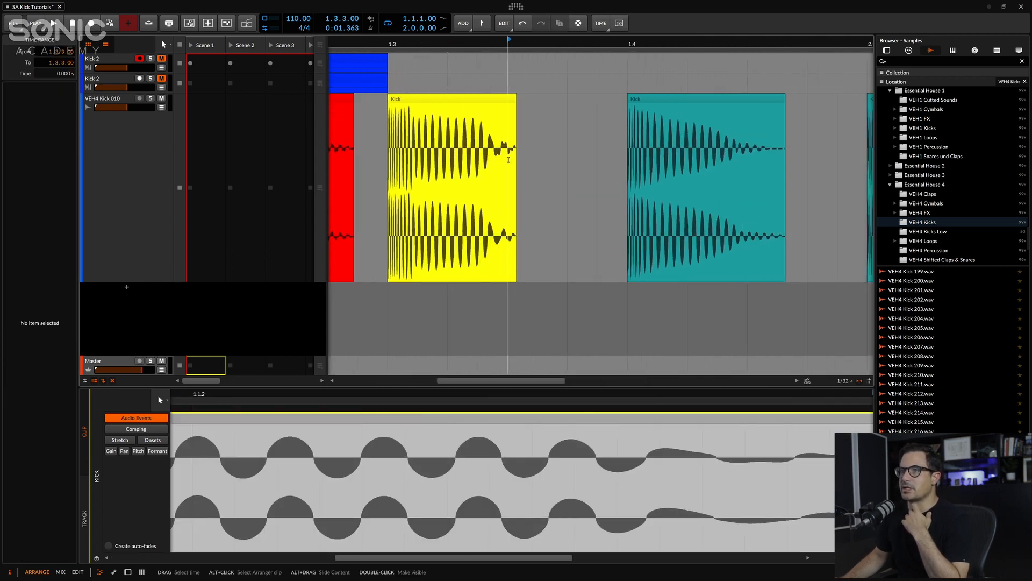
left_click(413, 146)
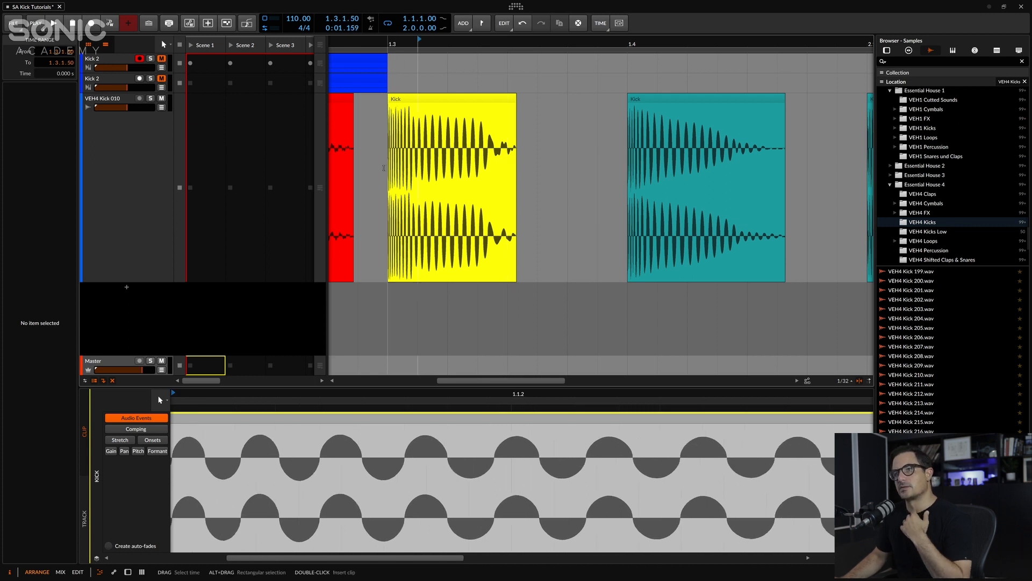
left_click_drag(388, 164, 421, 161)
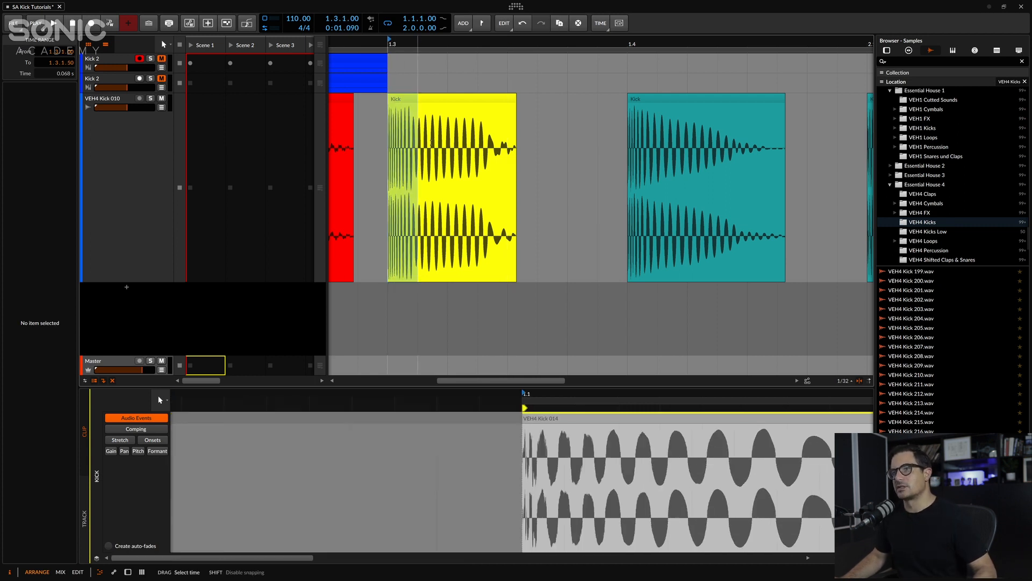
left_click_drag(447, 44, 445, 0)
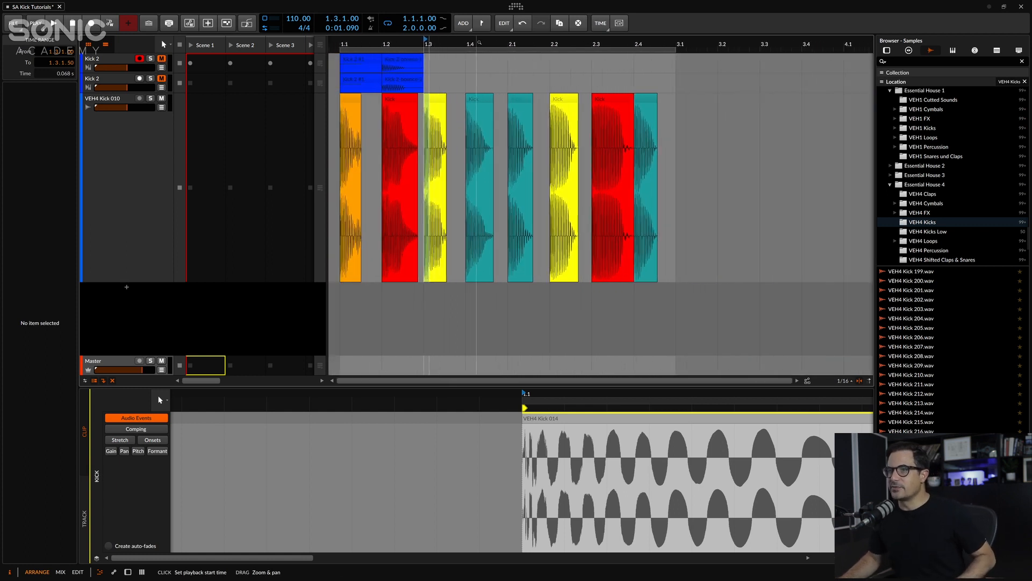
Select the red kick clip at 2.3 and audition it, stopping playback when finished.
left_click(383, 139)
left_click(598, 100)
key("space")
key("space")
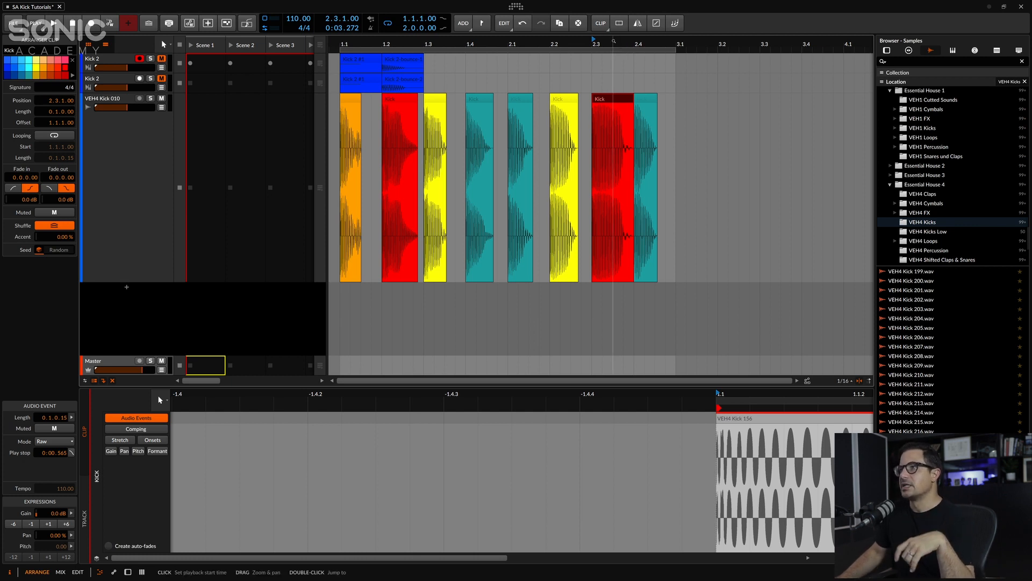
Mark the range from 2.3.4.00 to 2.4.1.00 above the red kick's tail, and reselect the red clip at 2.3.
scroll(618, 144, "up", 5)
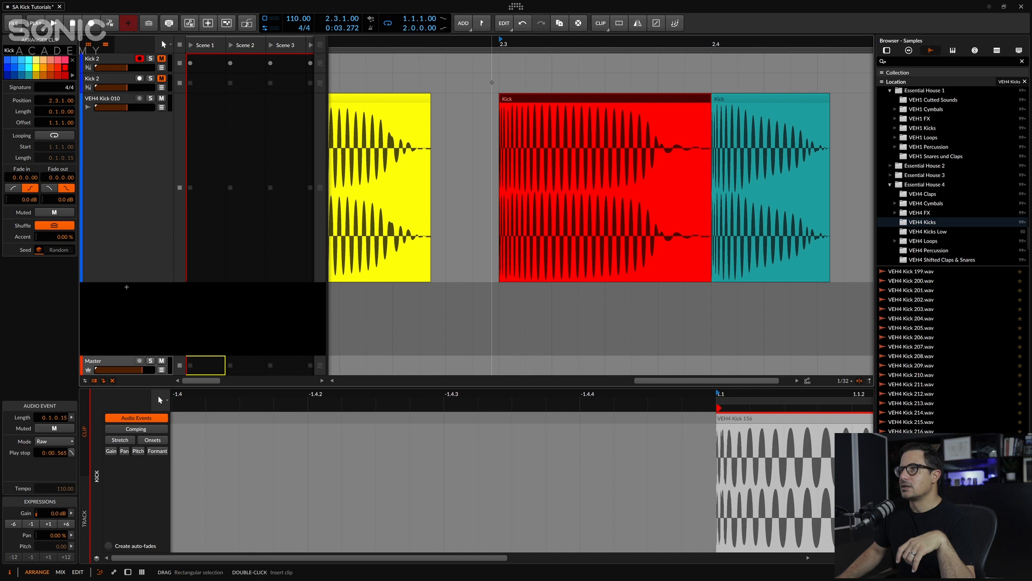
left_click_drag(606, 85, 711, 85)
left_click(639, 83)
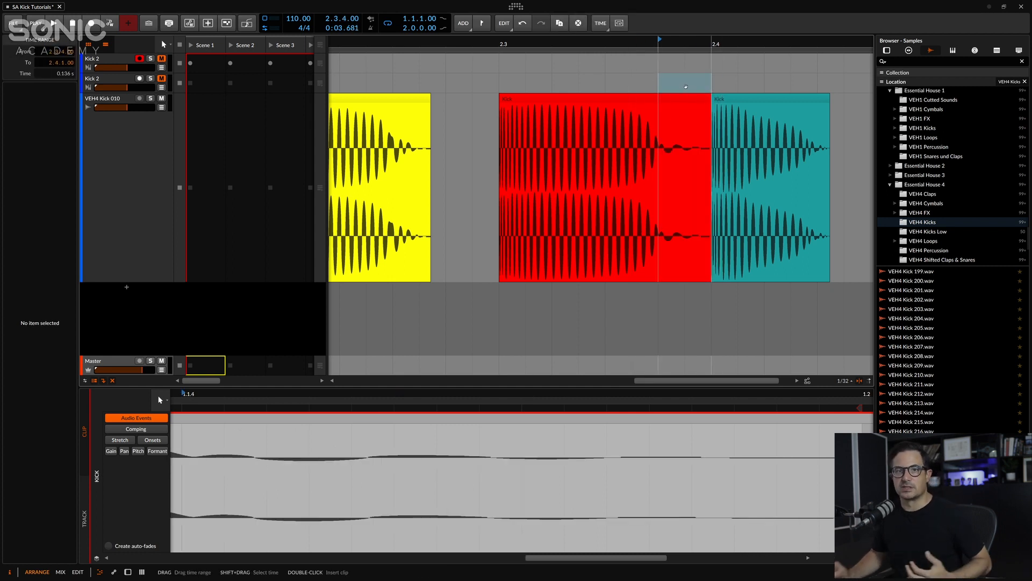
left_click(592, 101)
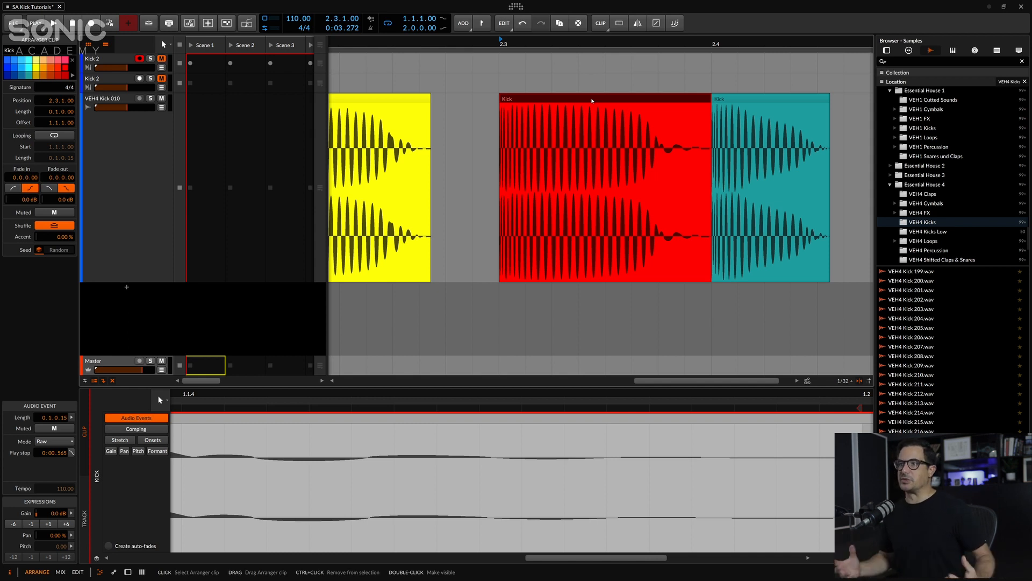
double_click(581, 44)
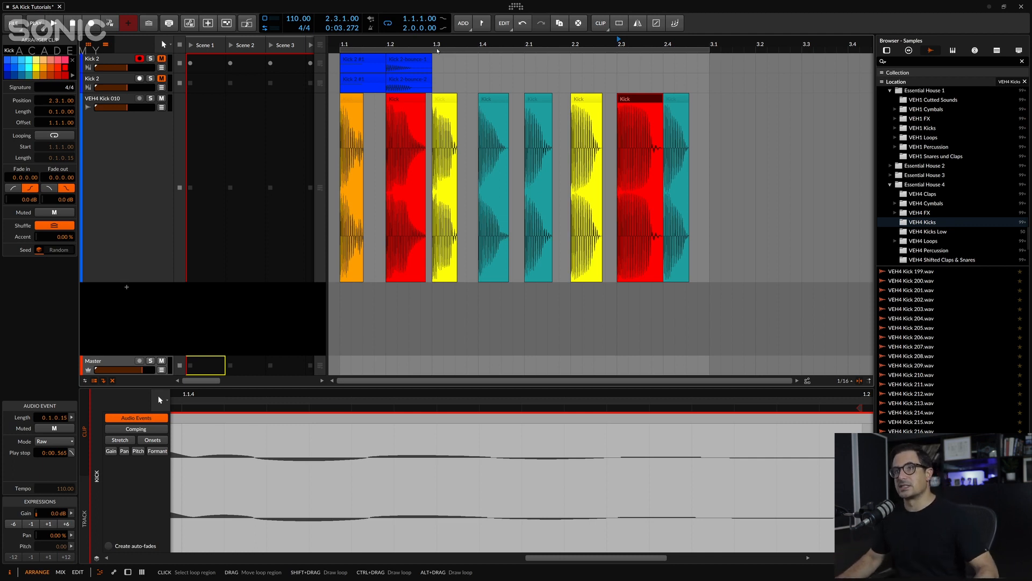
Open the Kick 2 plug-in on the first Kick 2 track and display its amp envelope.
left_click(106, 59)
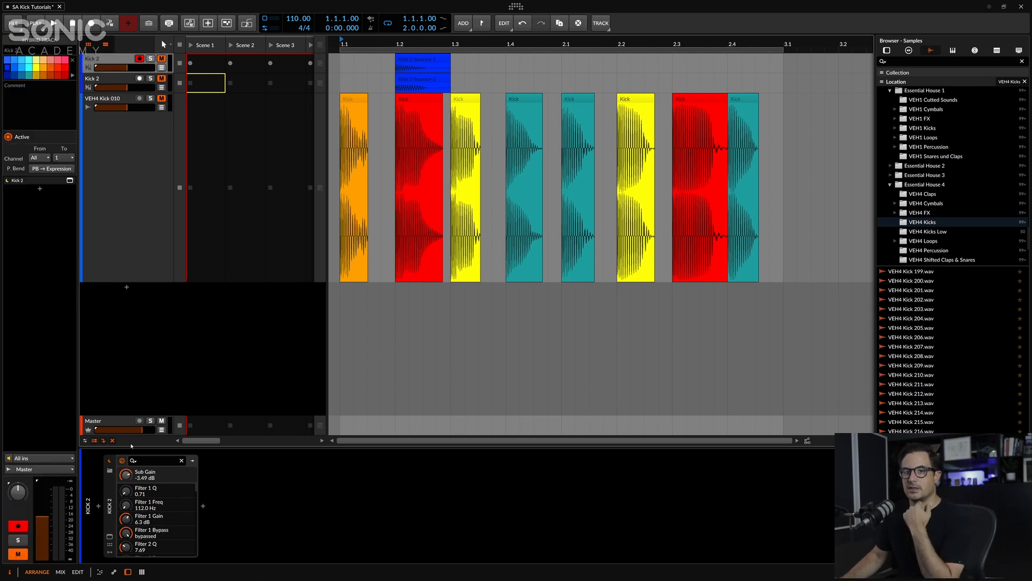
left_click(110, 536)
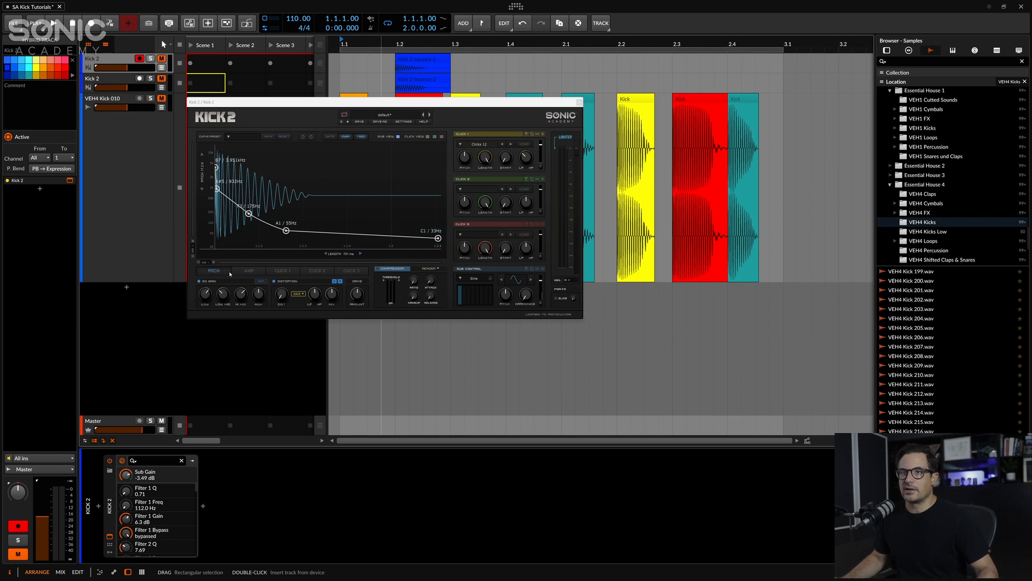
left_click(253, 269)
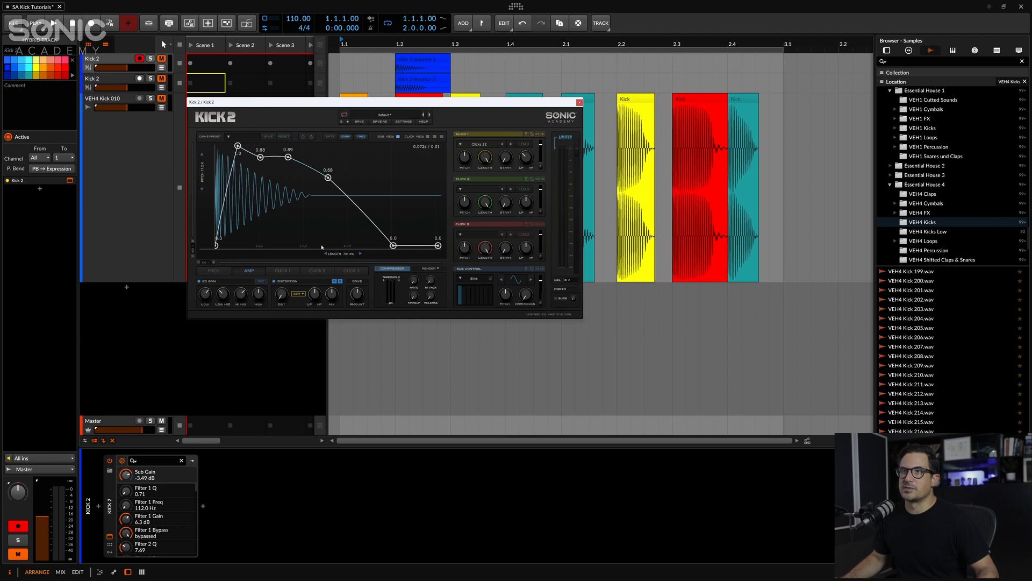
Unmute both Kick 2 tracks and open the second track's Kick 2 plug-in alongside the first for comparison.
left_click(141, 55)
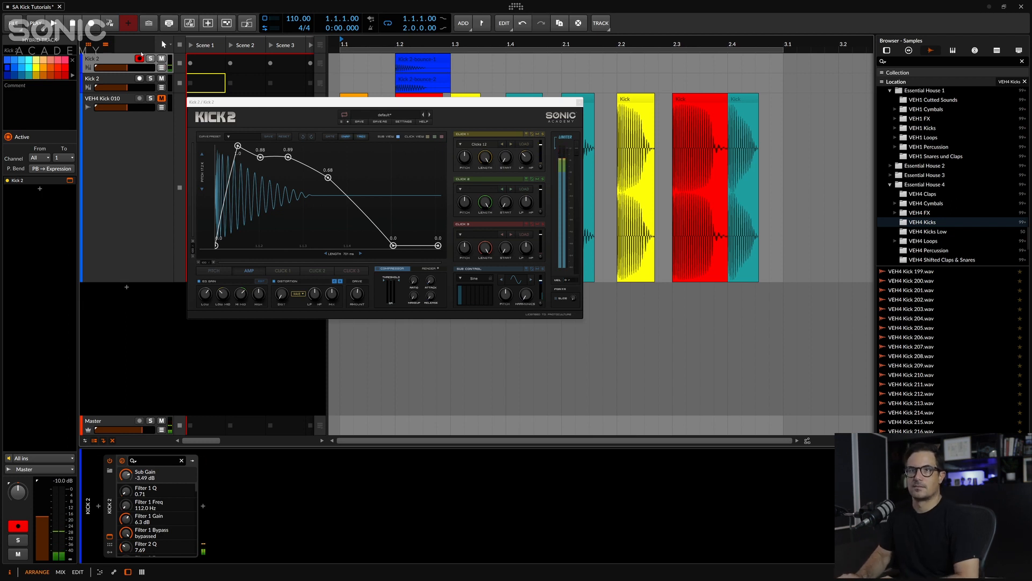
left_click(106, 80)
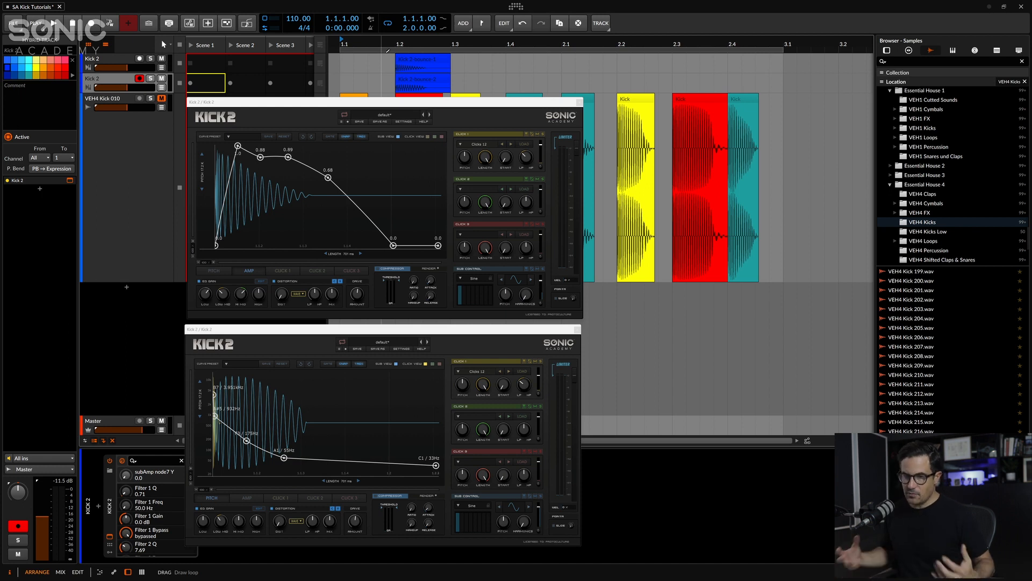
left_click(132, 64)
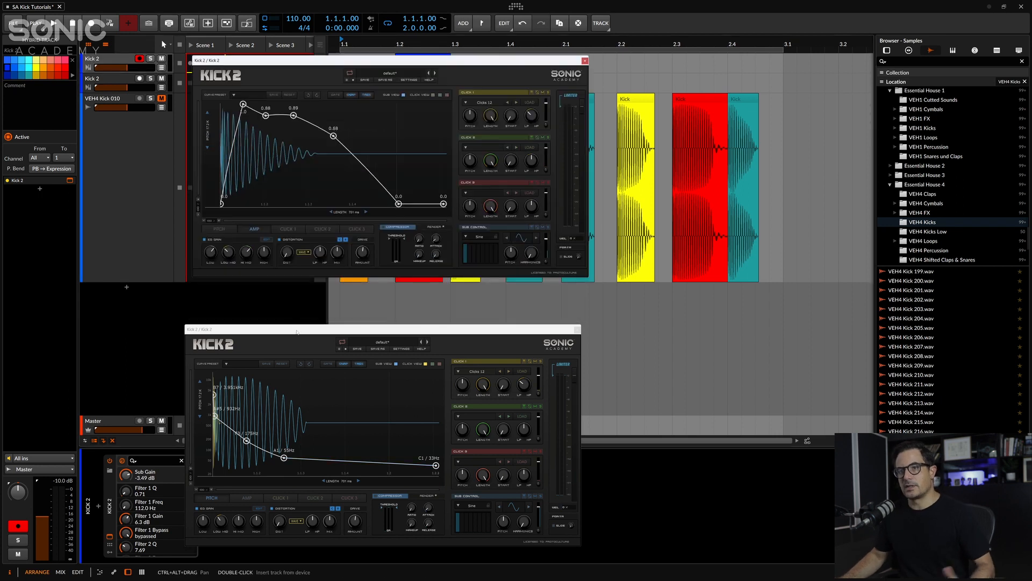
Stack the two Kick 2 plug-in windows one above the other, clear of the track headers and scene launcher.
left_click_drag(279, 328, 288, 285)
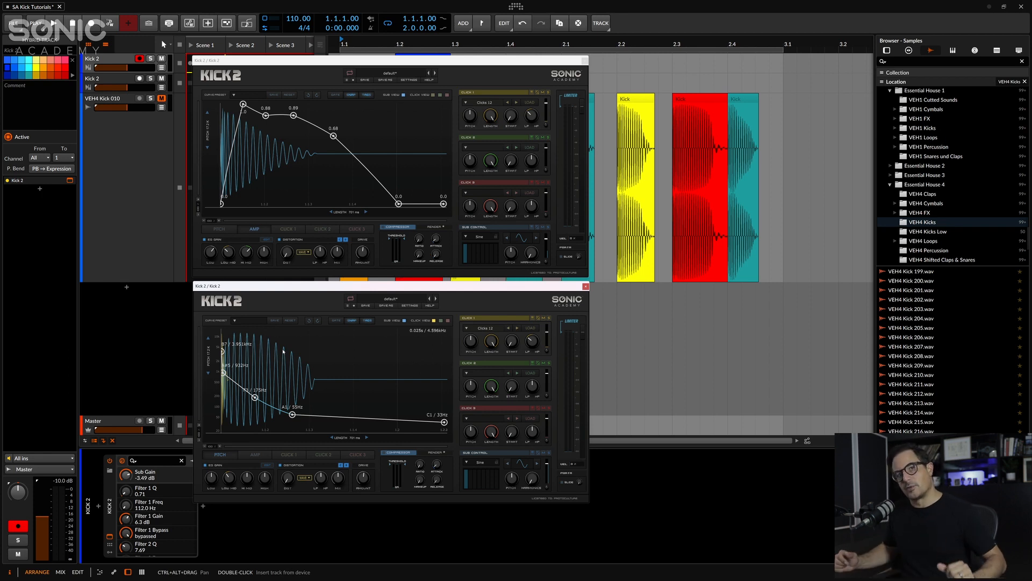
left_click_drag(330, 285, 548, 295)
left_click_drag(379, 65, 601, 70)
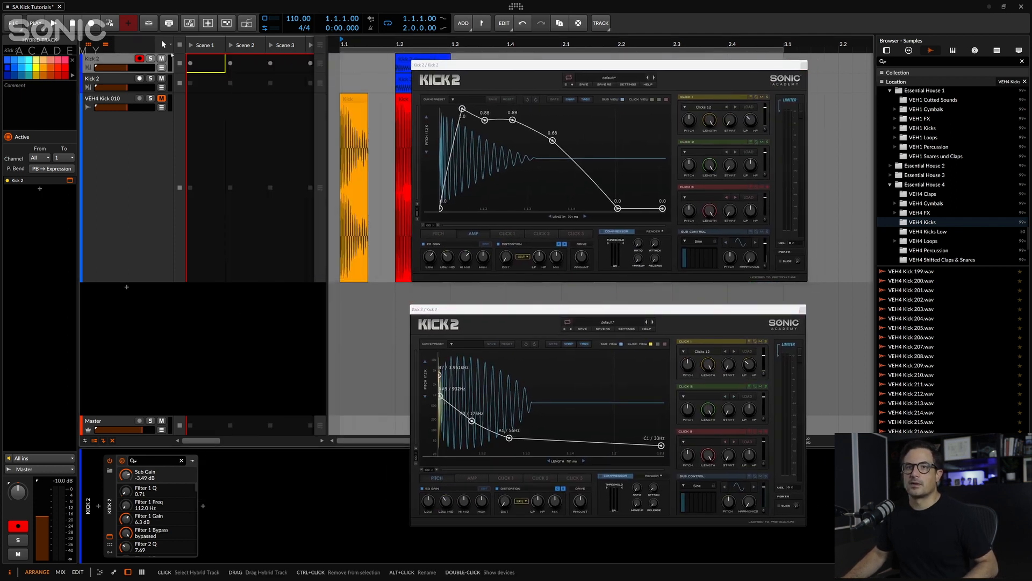
Insert Newfangled Saturate after Kick 2 on the first Kick 2 track, placing its window clear of both Kick 2 windows.
left_click(203, 506)
type("satura")
key("Down")
key("Down")
key("Down")
key("Down")
key("Return")
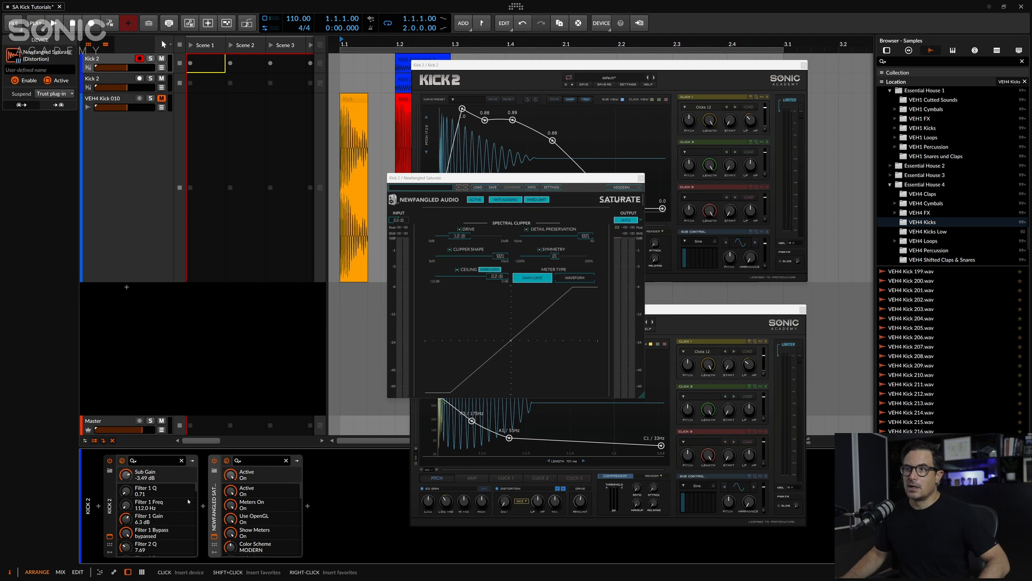
left_click_drag(462, 179, 194, 161)
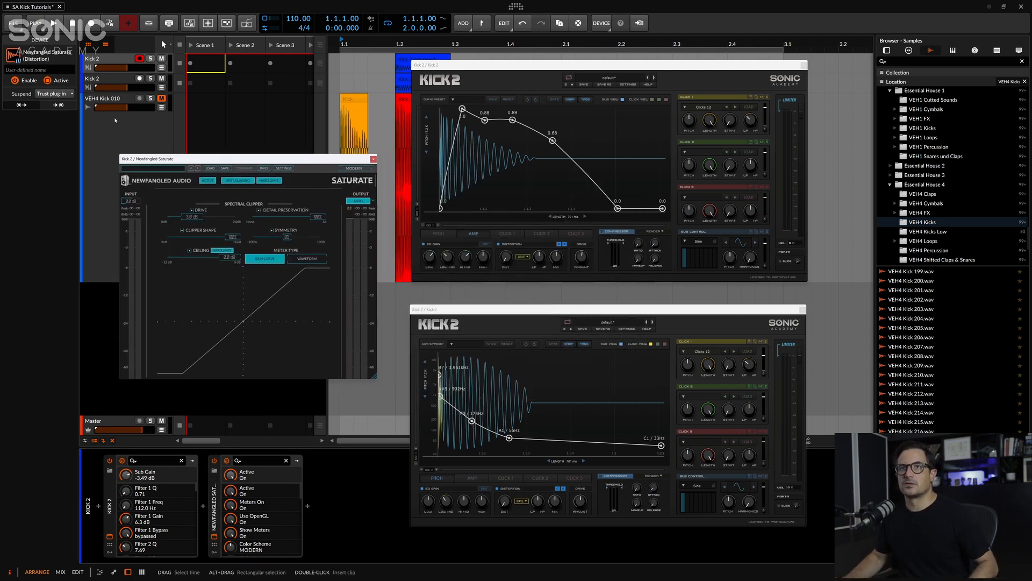
Copy Newfangled Saturate to the second Kick 2 track and show its Waveform meter in an enlarged window.
left_click_drag(214, 505, 130, 83)
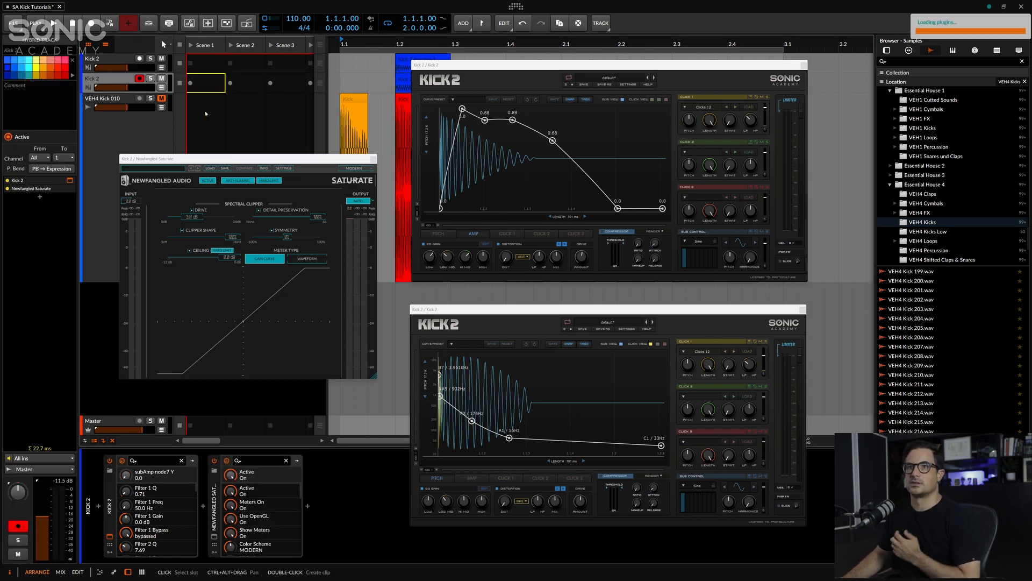
left_click(307, 258)
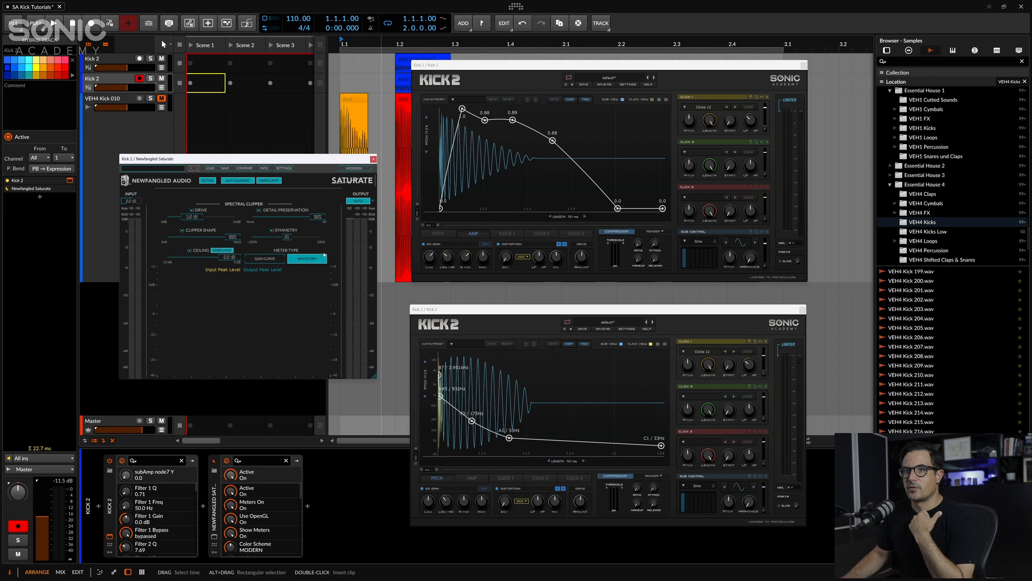
left_click_drag(375, 376, 554, 527)
left_click_drag(355, 159, 419, 108)
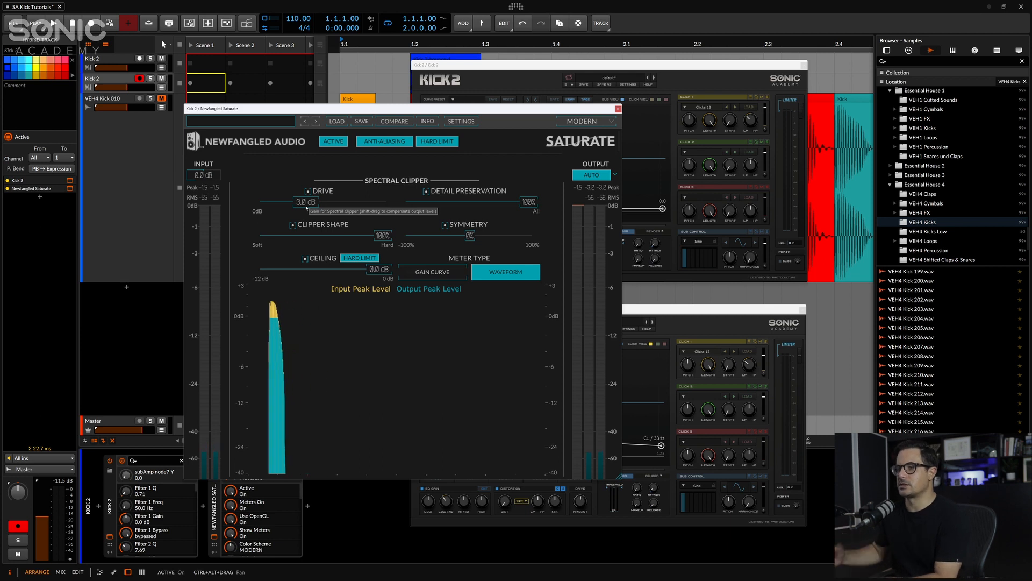
Adjust the Spectral Clipper drive on the second Kick 2 track's Saturate to 1.8 dB.
mouse_move(304, 203)
left_mouse_down()
mouse_move(263, 209)
mouse_move(290, 215)
mouse_move(282, 221)
mouse_move(309, 205)
left_mouse_up()
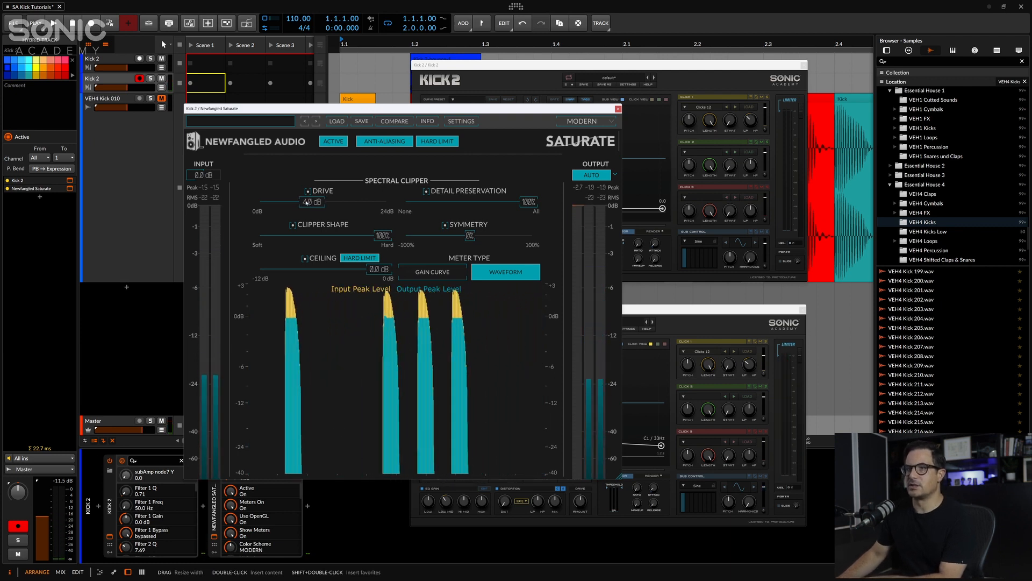
left_click_drag(307, 202, 300, 201)
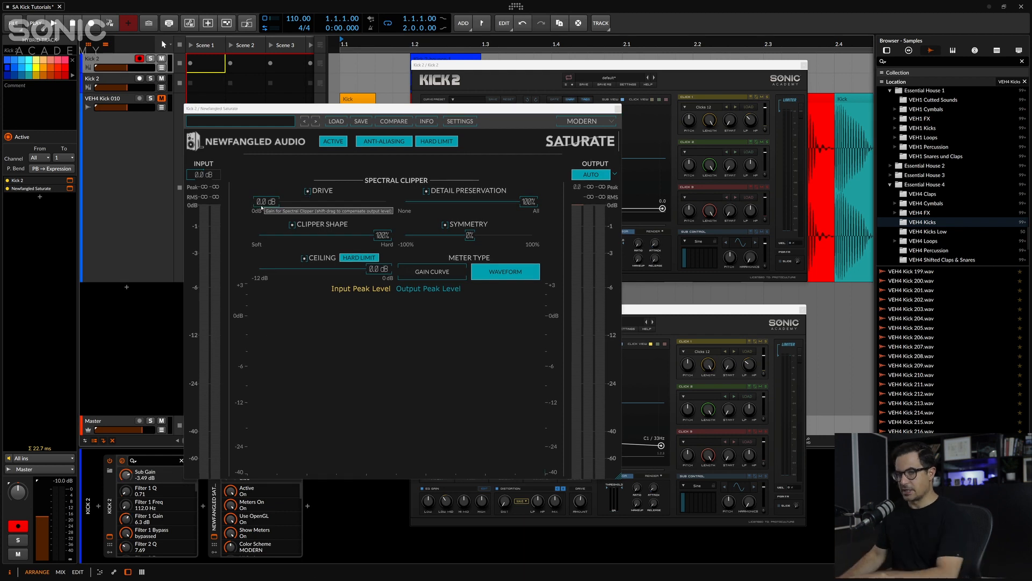
Raise the Spectral Clipper drive on the first Kick 2 track's Saturate, fine-tuning it to 4.0 dB by ear and meter.
left_click(249, 207)
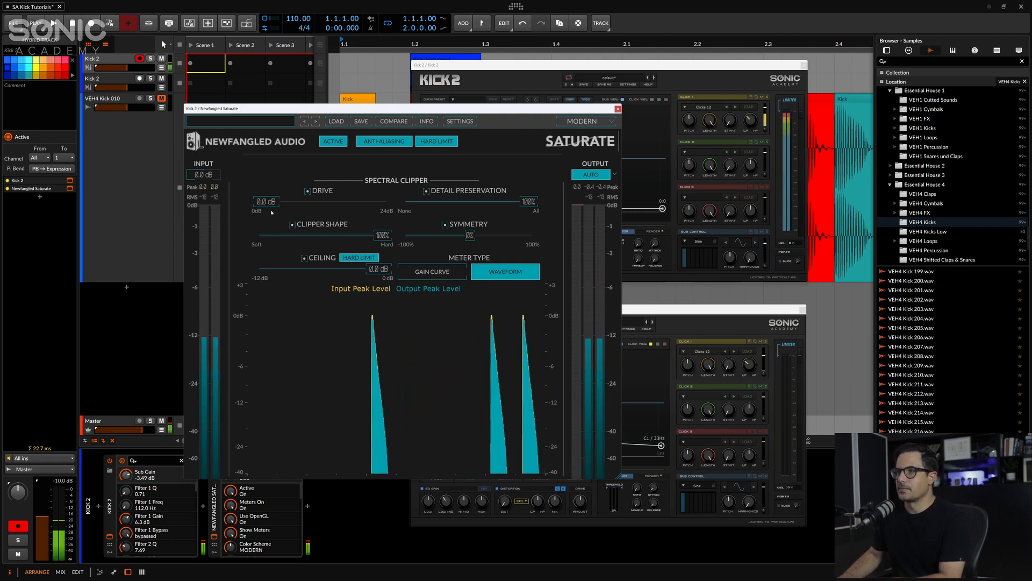
left_click_drag(267, 207, 311, 206)
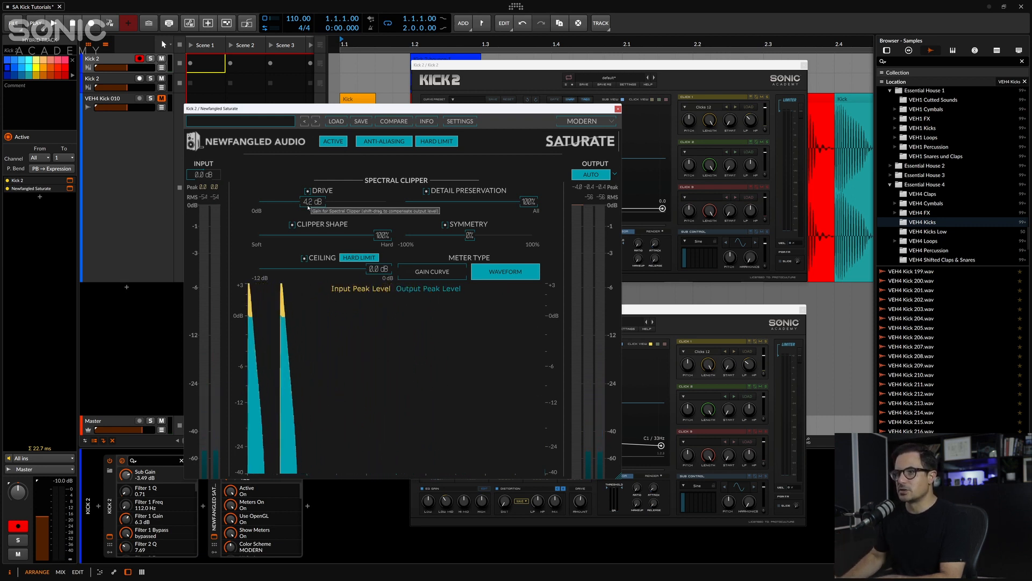
left_click_drag(309, 207, 310, 209)
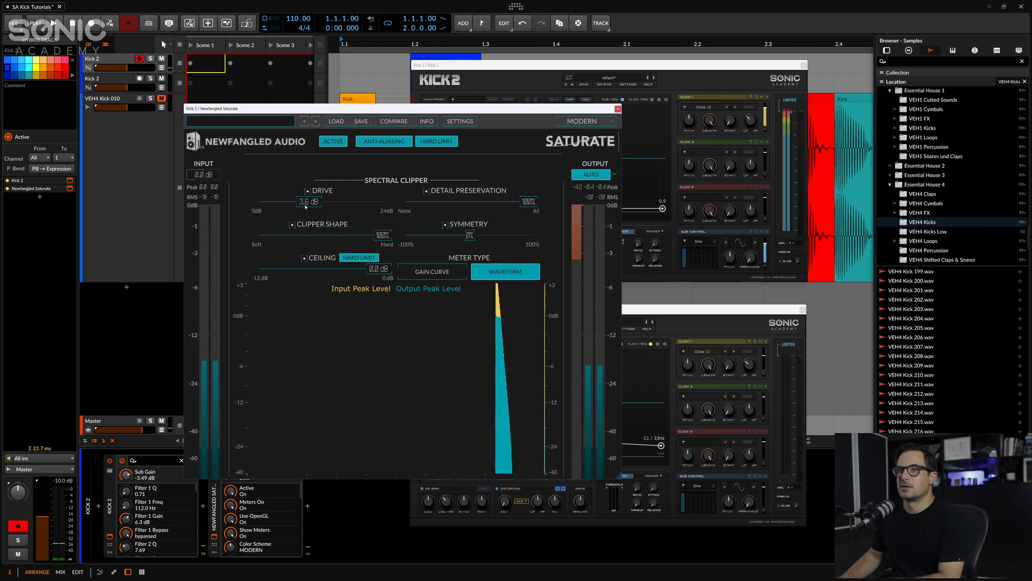
scroll(310, 210, "up", 3)
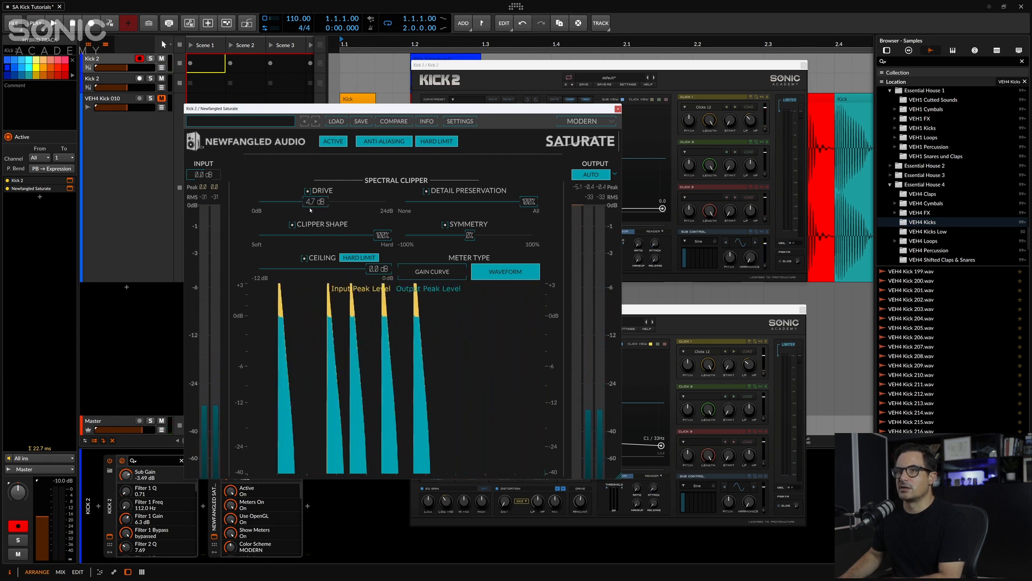
scroll(310, 211, "down", 6)
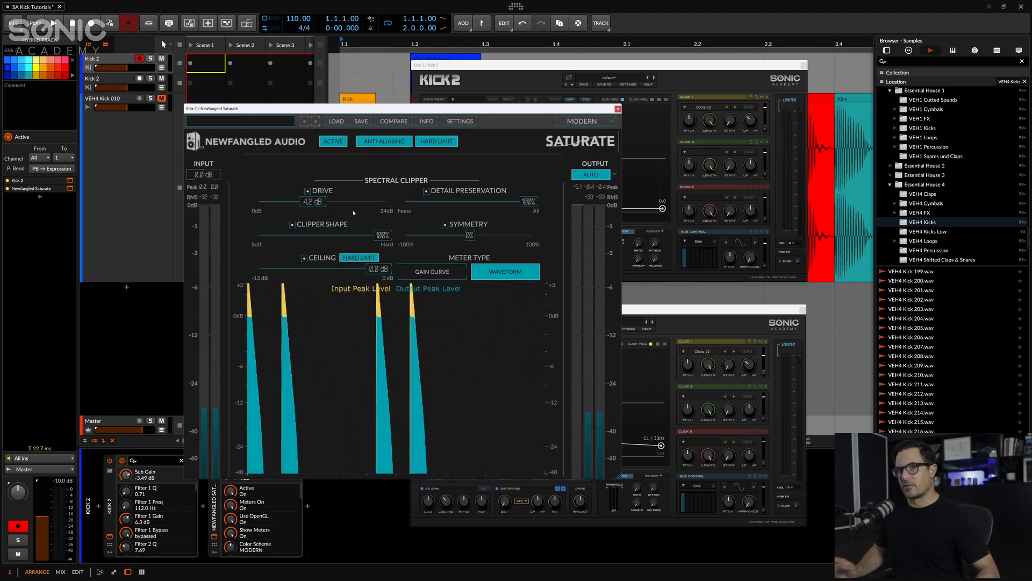
left_click_drag(318, 201, 317, 202)
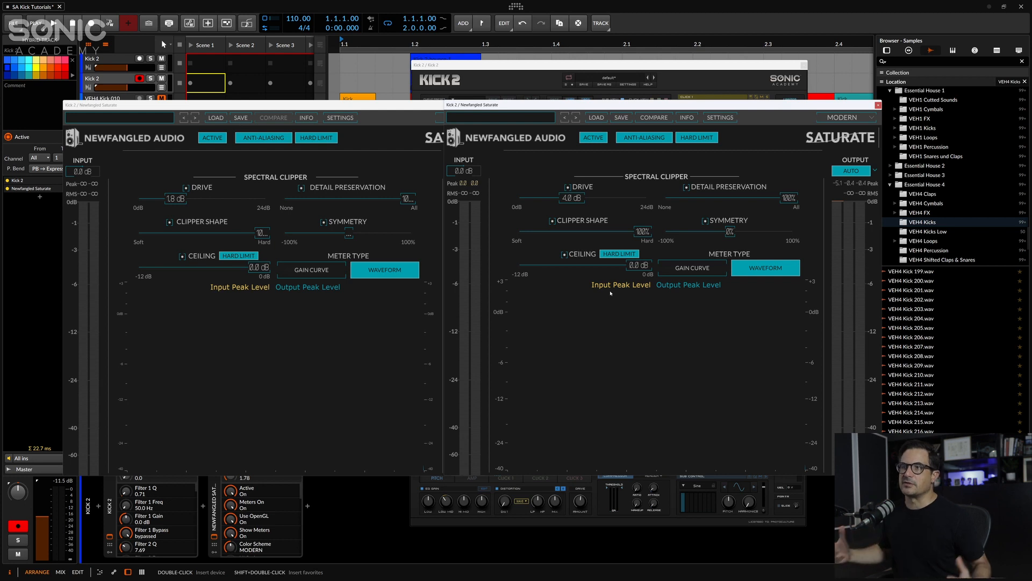
Close both Newfangled Saturate windows and both Kick 2 plug-in windows.
left_click(394, 364)
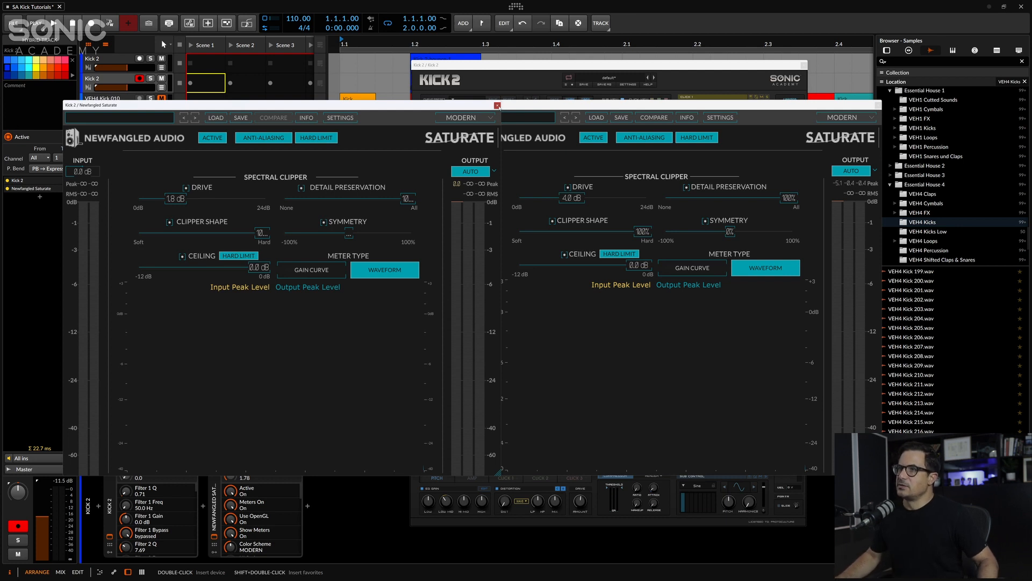
left_click(877, 107)
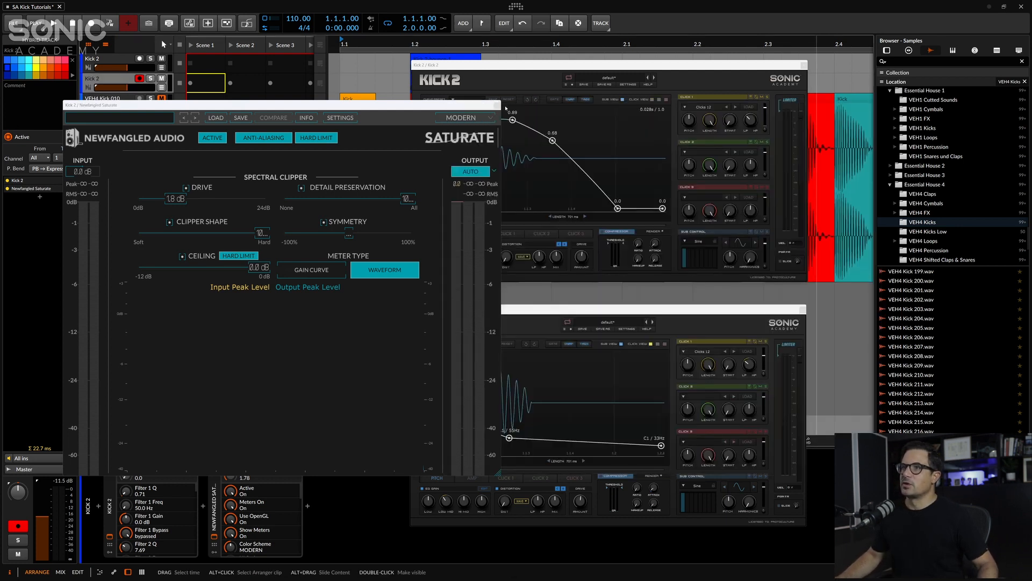
left_click(497, 106)
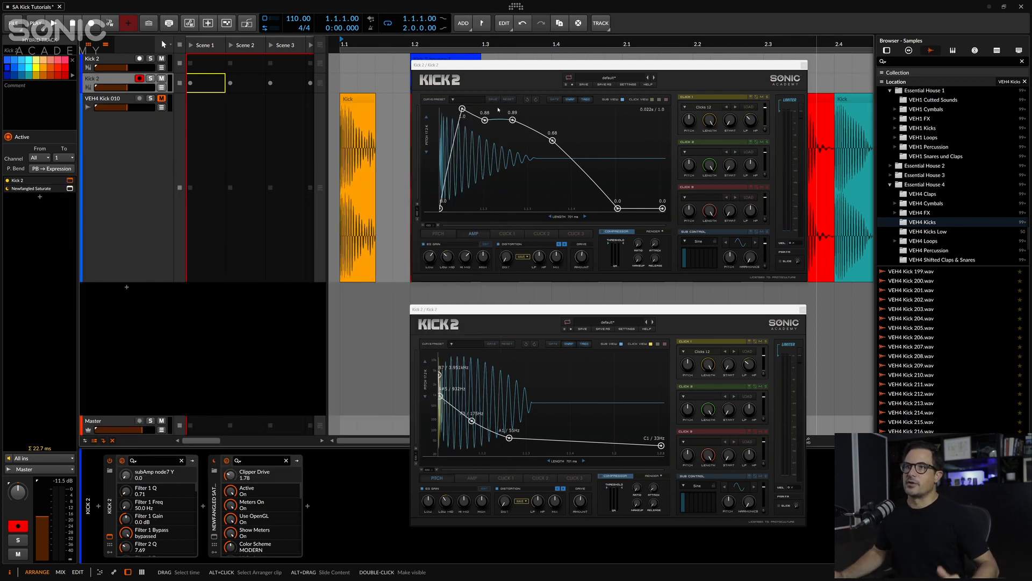
left_click(804, 65)
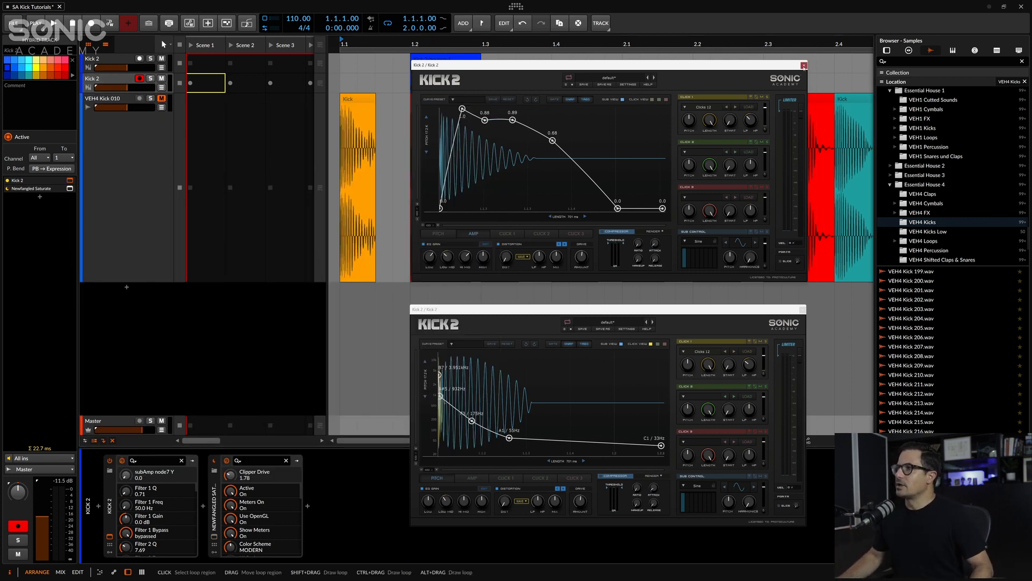
left_click(803, 309)
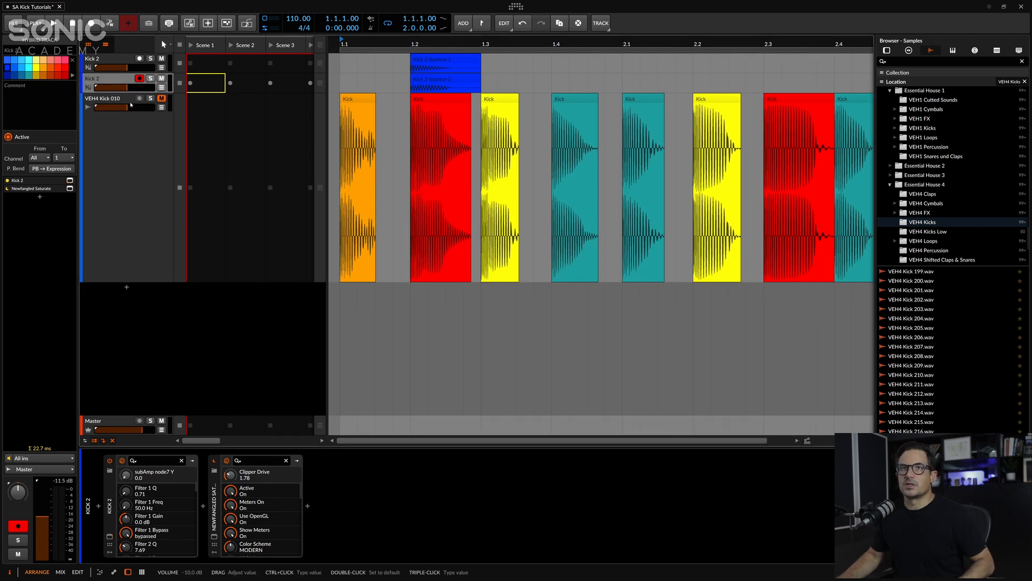
Increase the height of both Kick 2 tracks and lower the Kick 2-bounce-1 clip's gain to -0.4 dB.
left_click_drag(128, 90, 126, 250)
left_click_drag(106, 70, 105, 232)
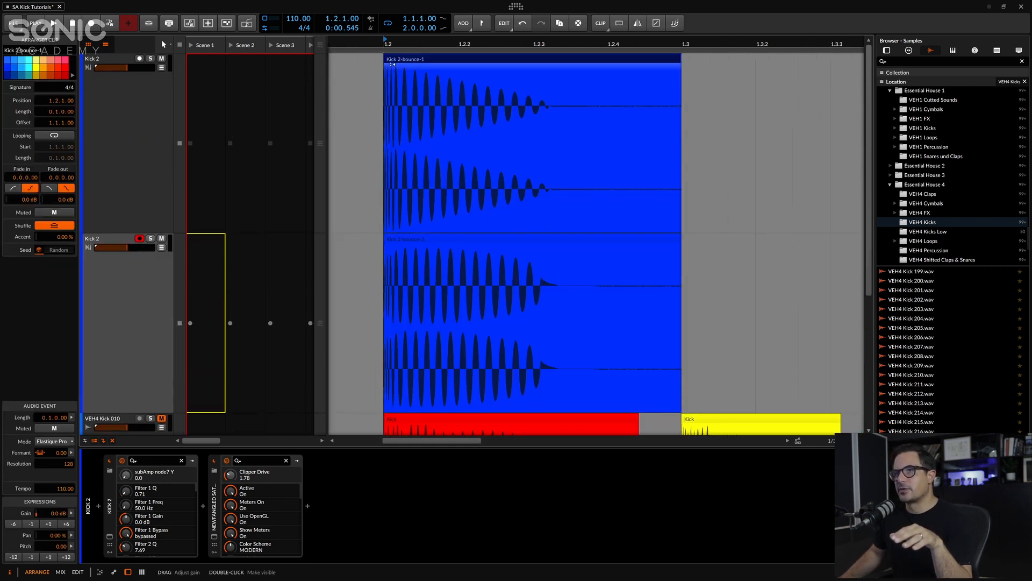
left_click_drag(392, 66, 393, 65)
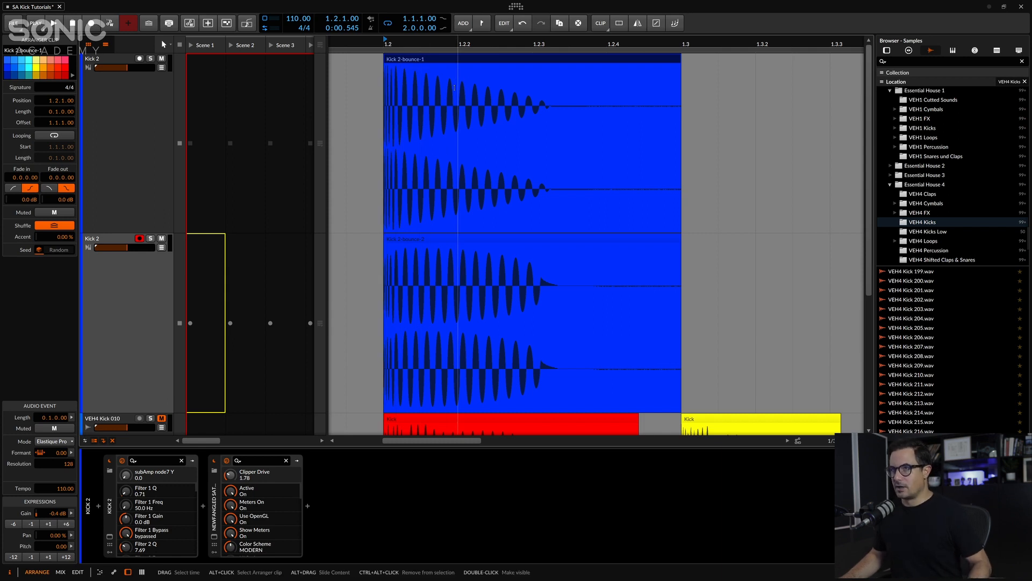
Mark 1.2.2.00 to 1.2.2.87 on Kick 2-bounce-1, and examine both bounced kicks' waveforms in the detail editor.
left_click_drag(495, 111, 457, 112)
double_click(472, 110)
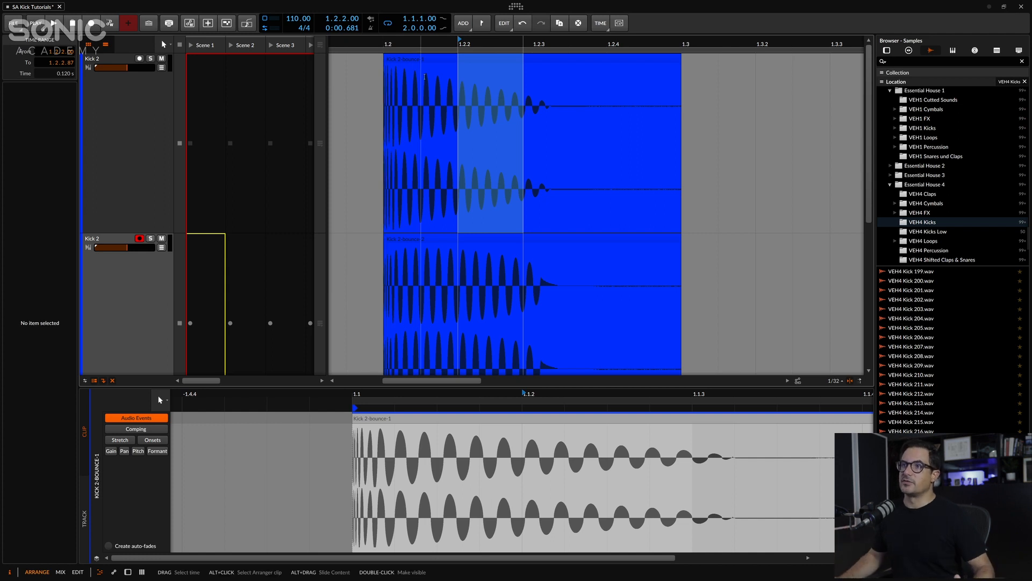
left_click(425, 243)
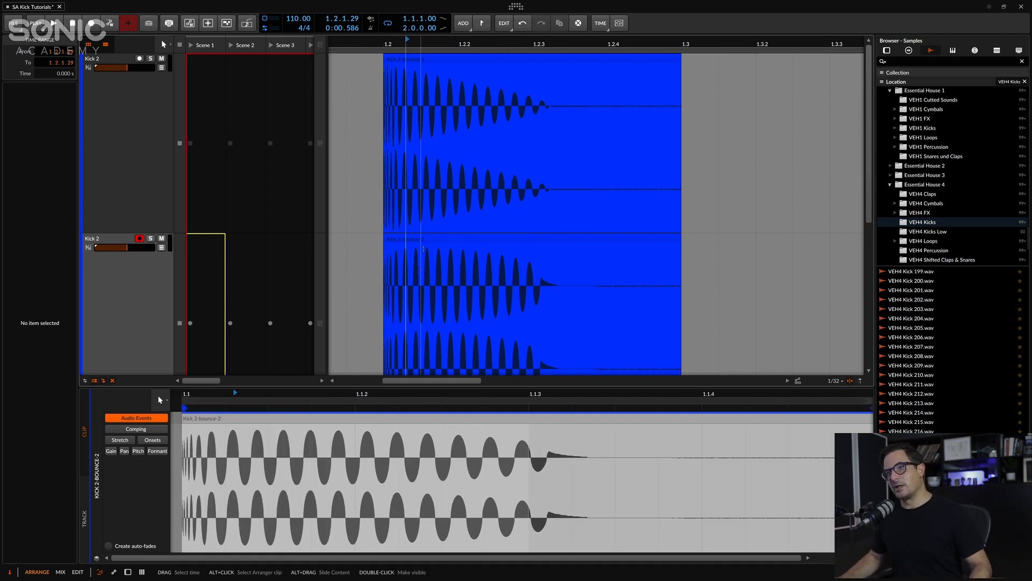
scroll(425, 243, "down", 3)
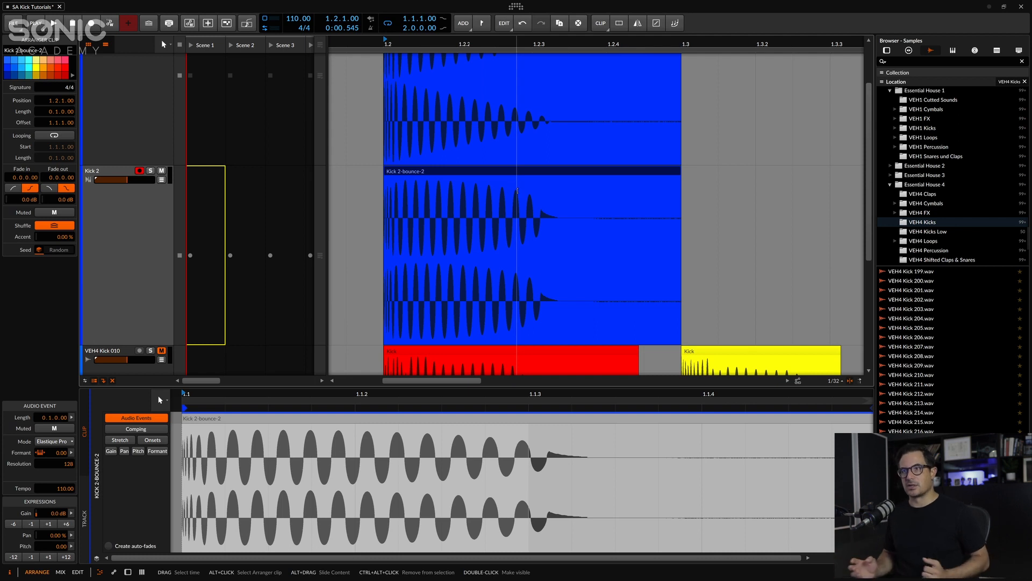
Shorten the Kick 2-bounce-1 clip to a length of 0.0.2.24 and give it a fade-out of 0.0.1.26.
scroll(517, 191, "down", 5)
scroll(414, 156, "up", 2)
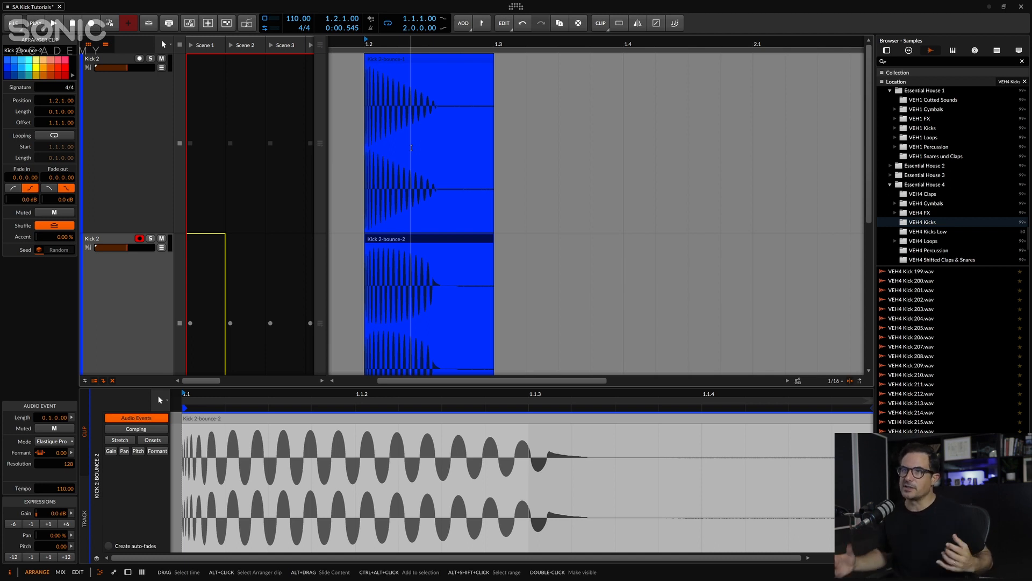
left_click(411, 147)
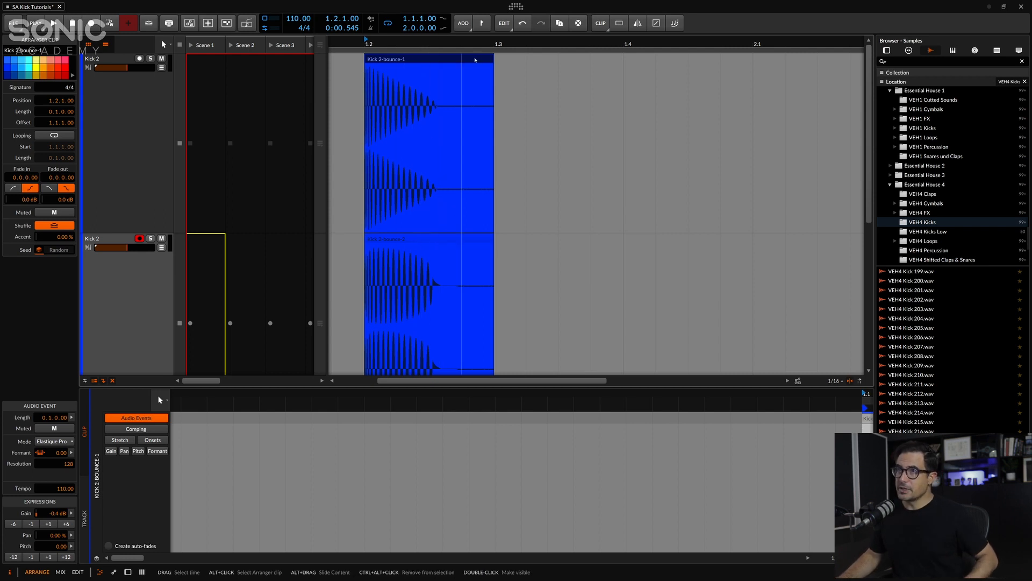
left_click_drag(491, 60, 435, 60)
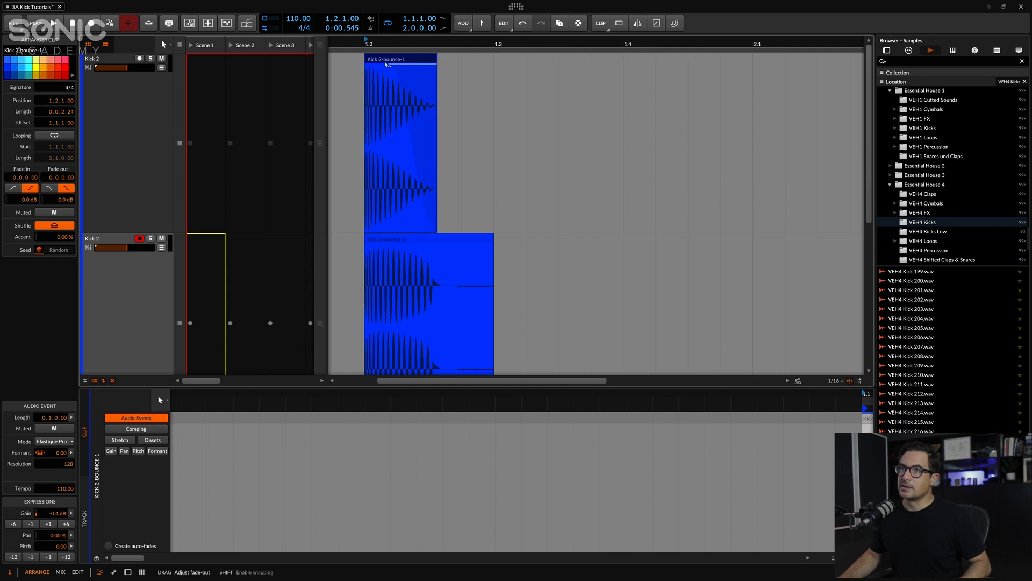
left_click_drag(395, 69, 397, 70)
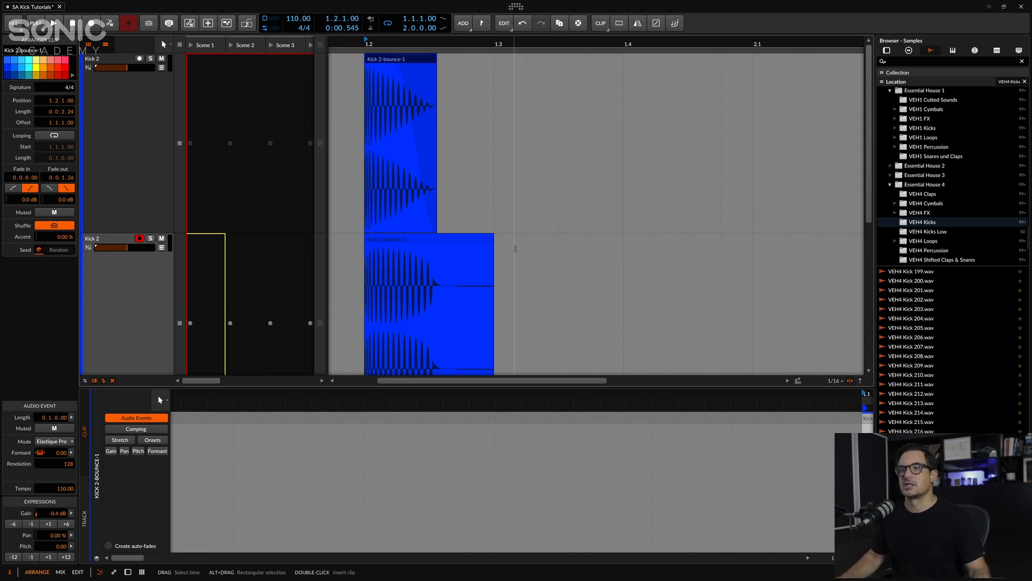
Examine Kick 2-bounce-2 by marking its range from 1.2.1.00 to 1.2.3.00, and move the clip to start at 1.3.
left_click(415, 268)
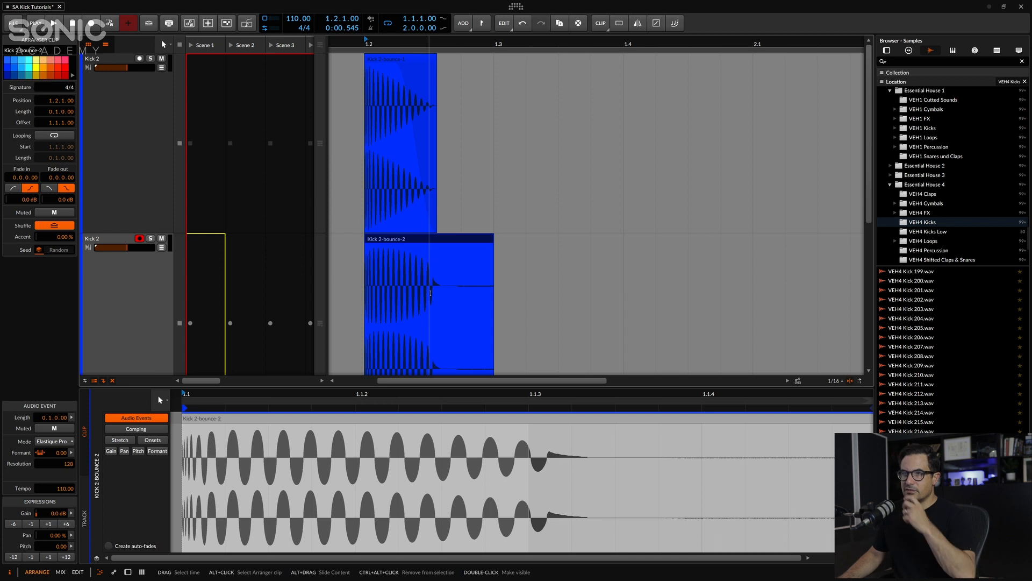
left_click(433, 286)
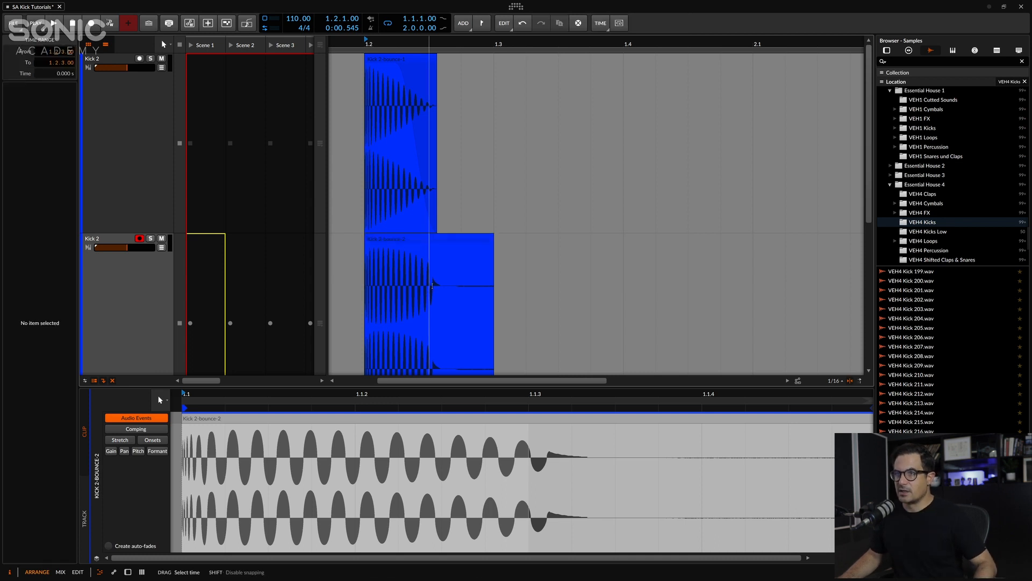
left_click_drag(432, 284, 368, 286)
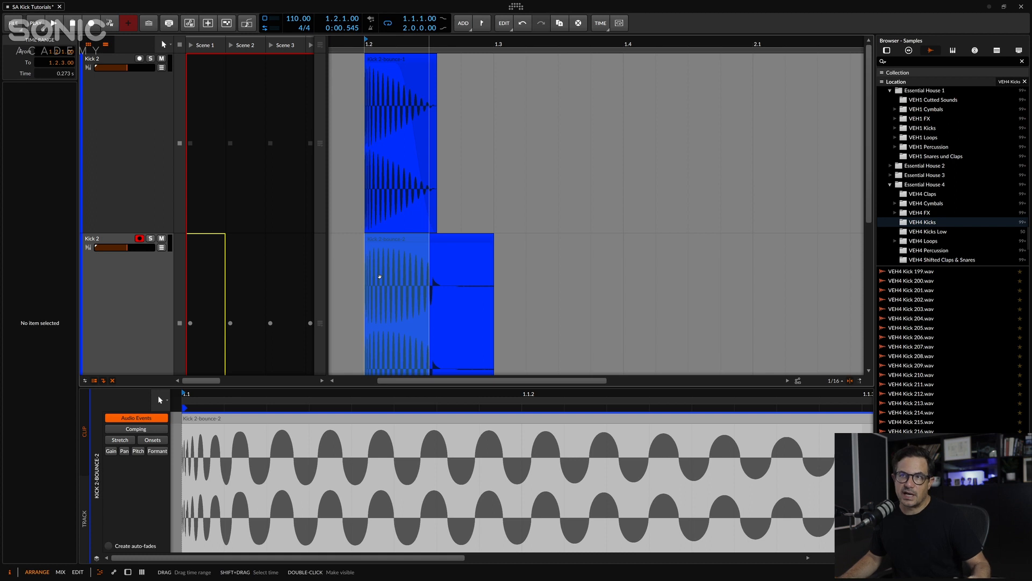
left_click_drag(377, 281, 442, 282)
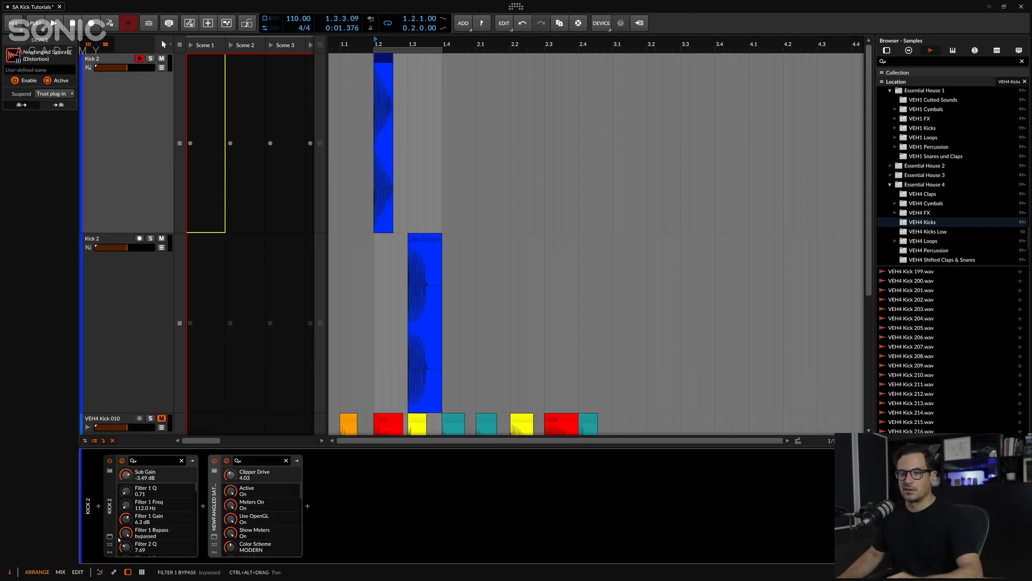
Compare the Newfangled Saturate settings of the two Kick 2 tracks side by side, then close both plug-in windows.
left_click(214, 536)
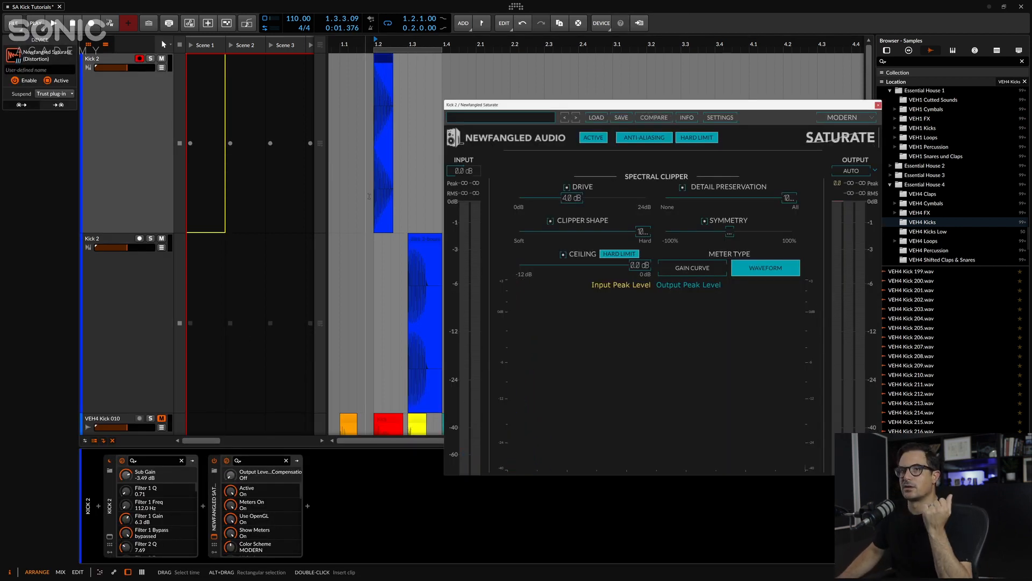
left_click(204, 331)
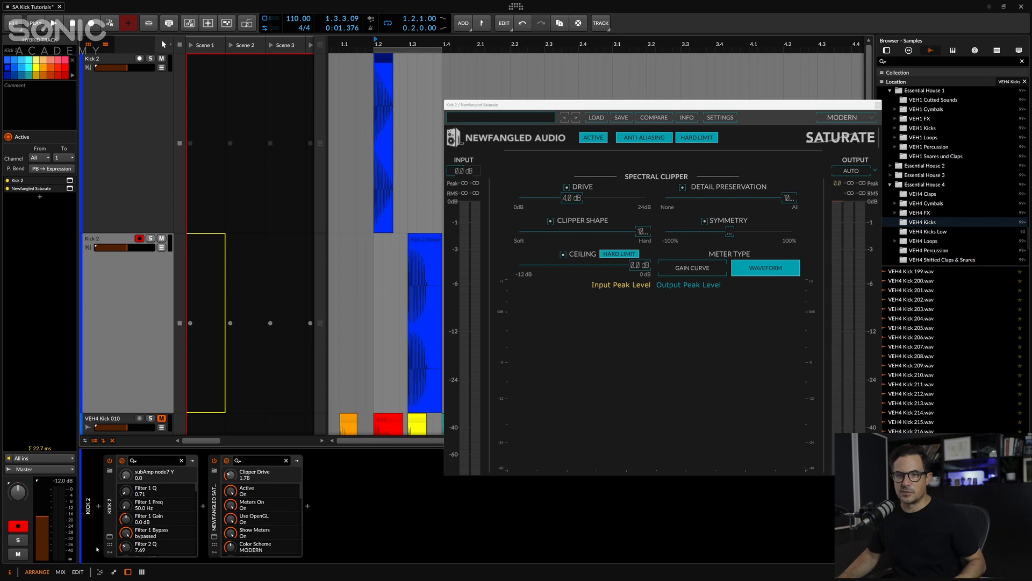
left_click(215, 537)
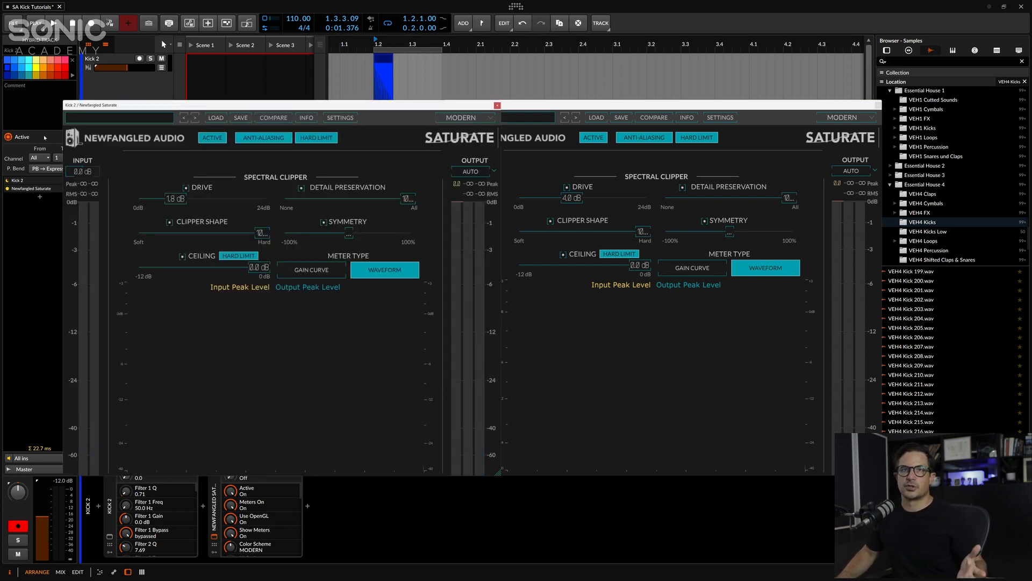
left_click(497, 106)
left_click(878, 106)
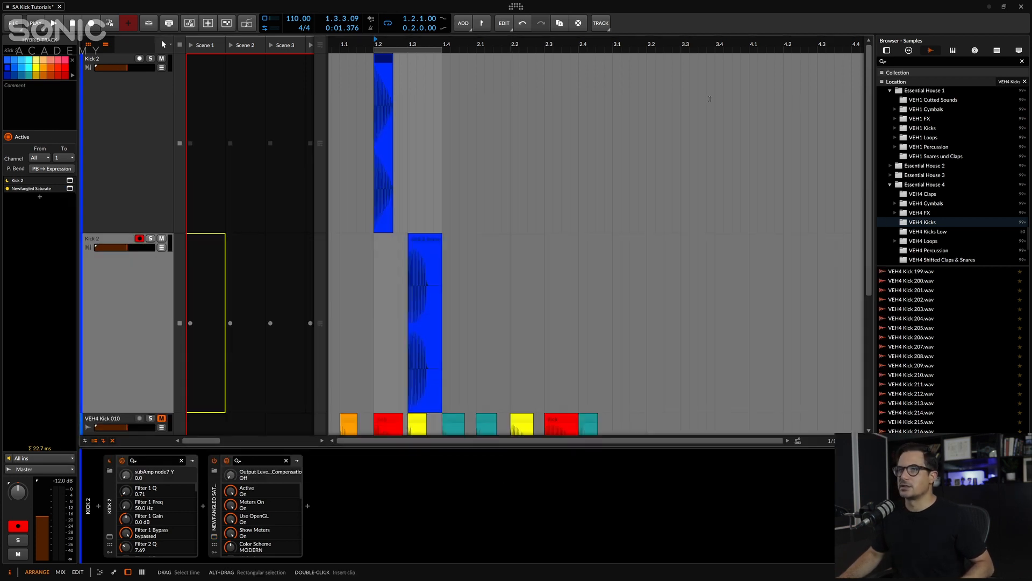
Play the arrangement from just before beat 1.2 to hear the two bounced kicks one after the other.
left_click(367, 43)
key("space")
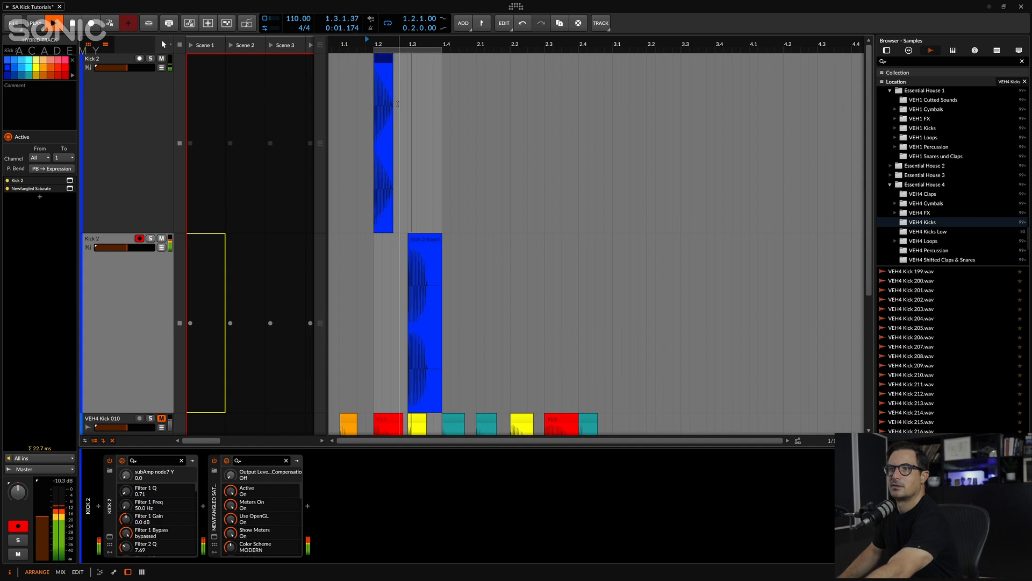